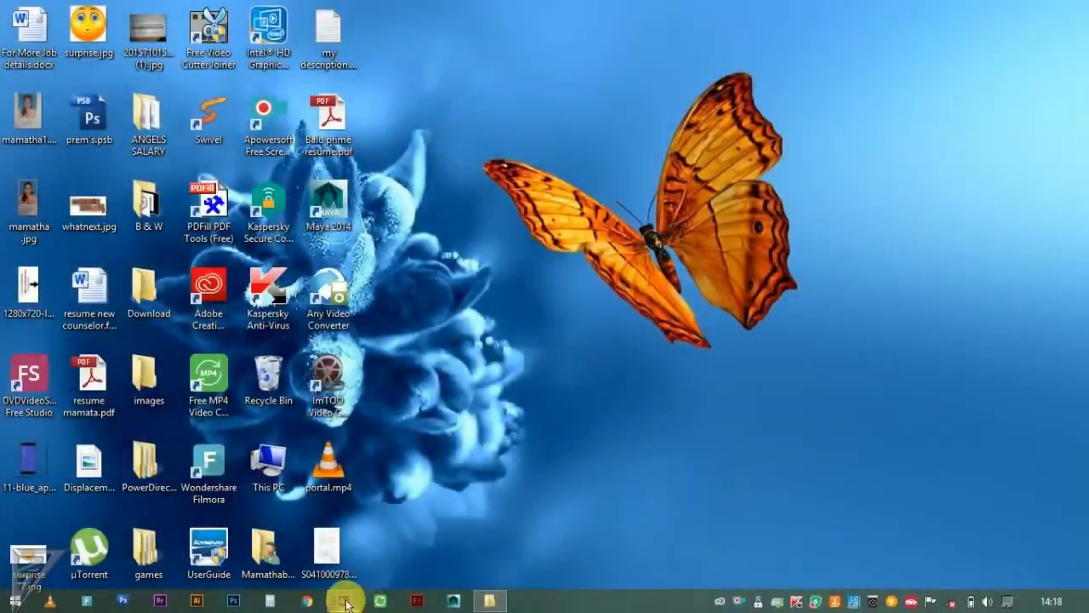
# - Bring the After Effects window up from the Windows taskbar
pyautogui.click(344, 602)
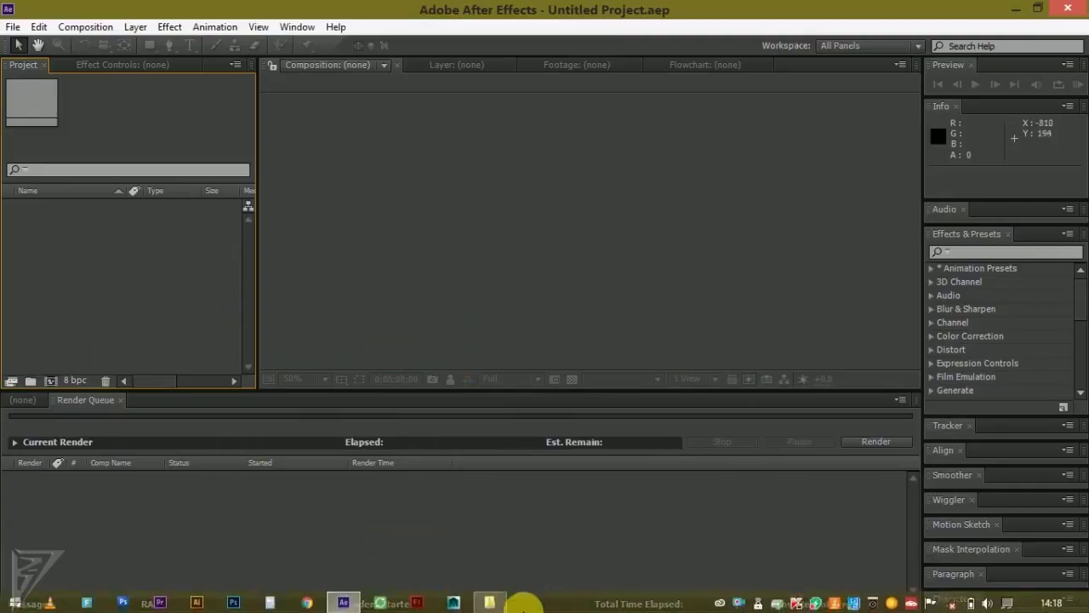
# - Create a 'portal' composition by dragging in portal.mp4, then stop its preview playback
pyautogui.click(494, 601)
pyautogui.moveTo(417, 209)
pyautogui.mouseDown()
pyautogui.moveTo(348, 607)
pyautogui.moveTo(95, 297)
pyautogui.mouseUp()
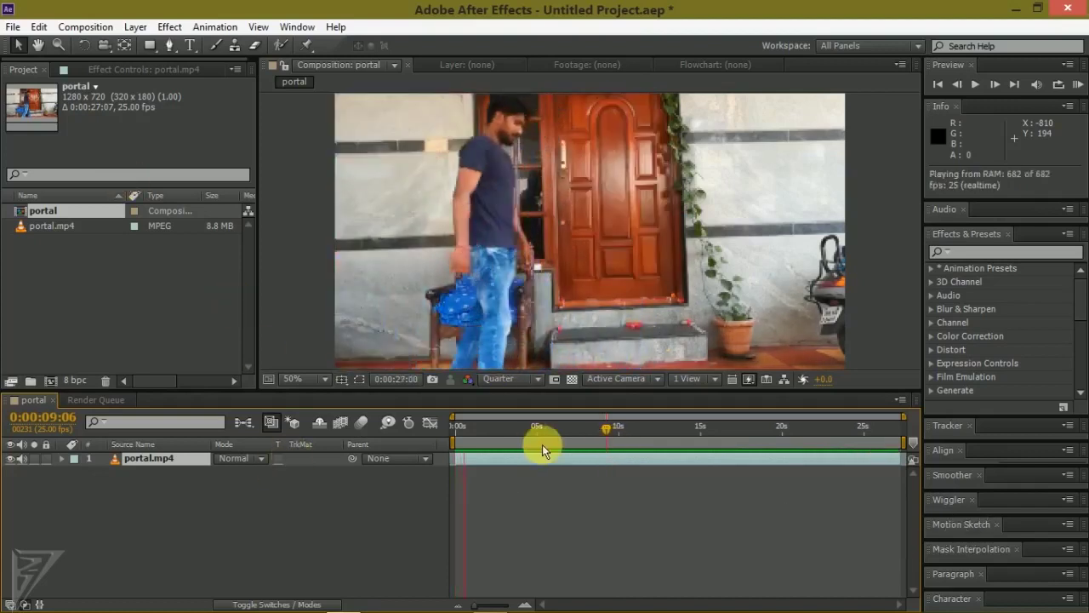
pyautogui.click(17, 463)
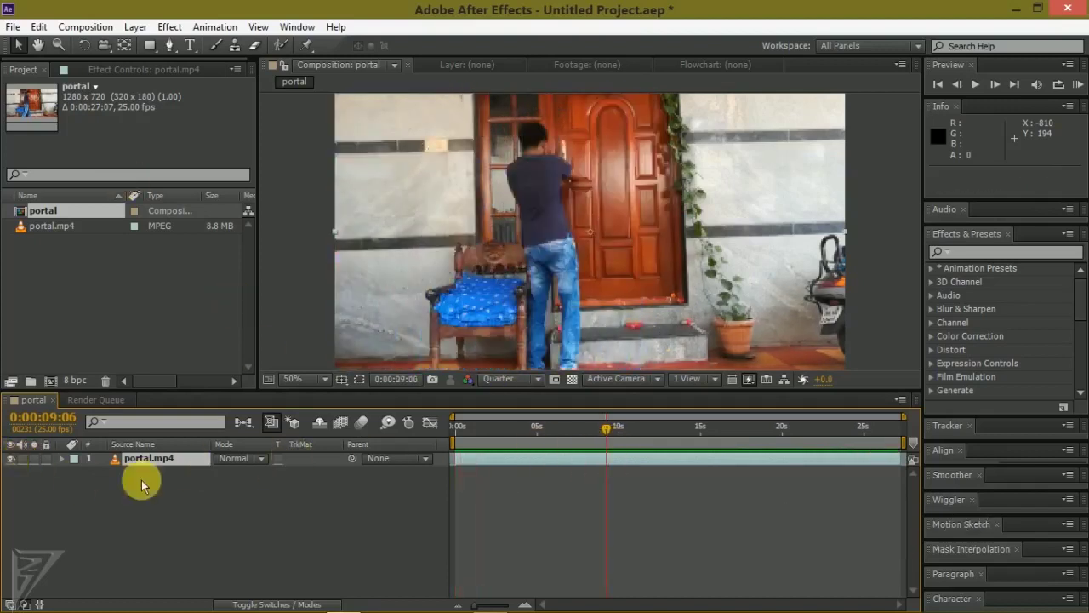
# - Find the jump frame at 0:00:03:01 by scrubbing and stepping frame by frame
pyautogui.click(625, 462)
pyautogui.moveTo(610, 432); pyautogui.dragTo(503, 439)
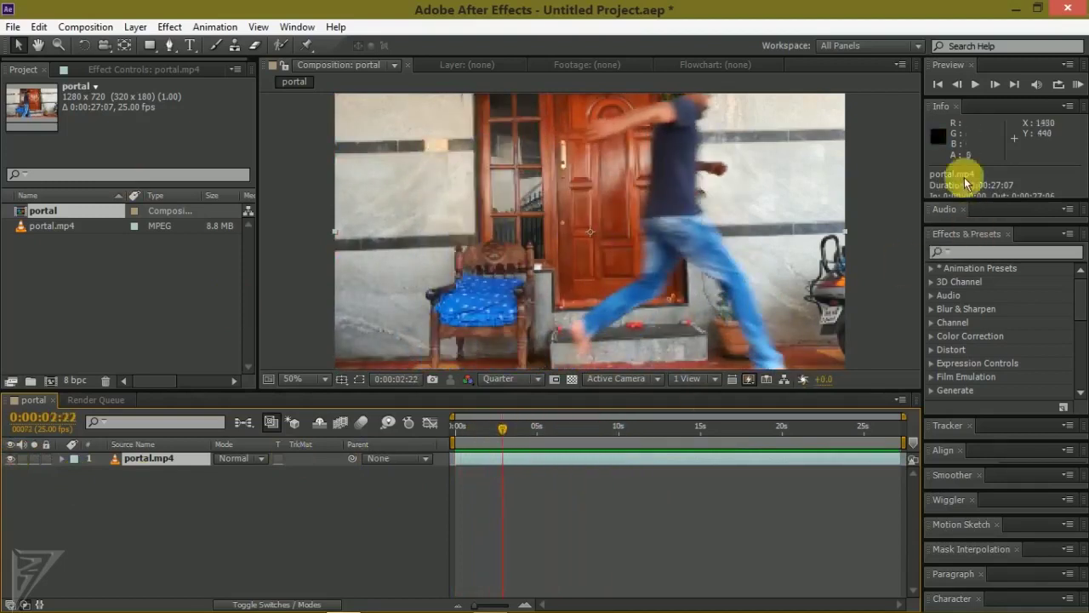
pyautogui.click(993, 88)
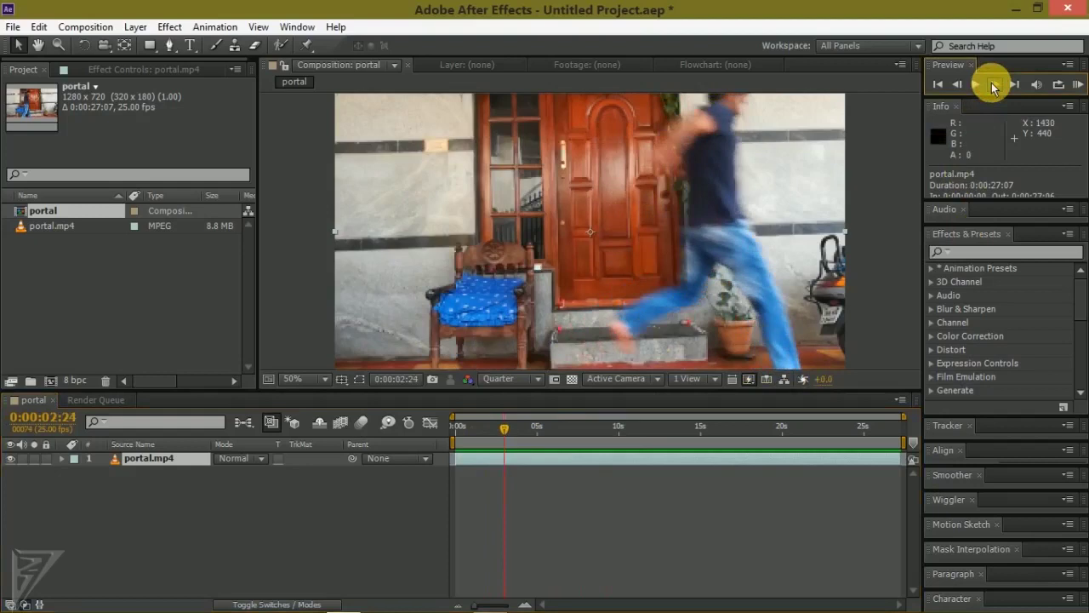
pyautogui.click(993, 87)
pyautogui.click(959, 88)
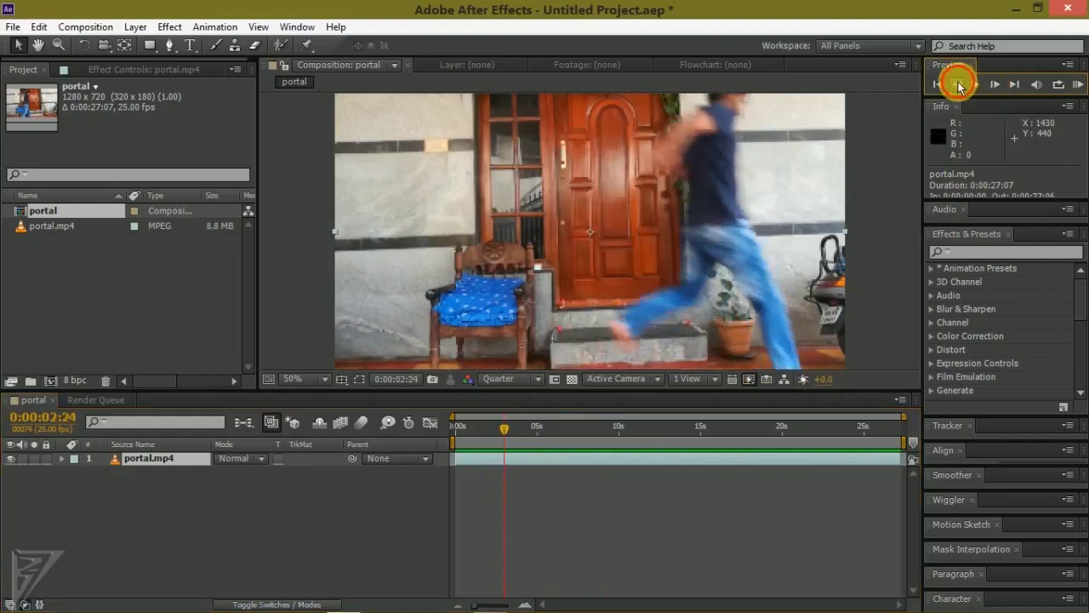
pyautogui.click(959, 88)
pyautogui.click(996, 85)
pyautogui.click(995, 85)
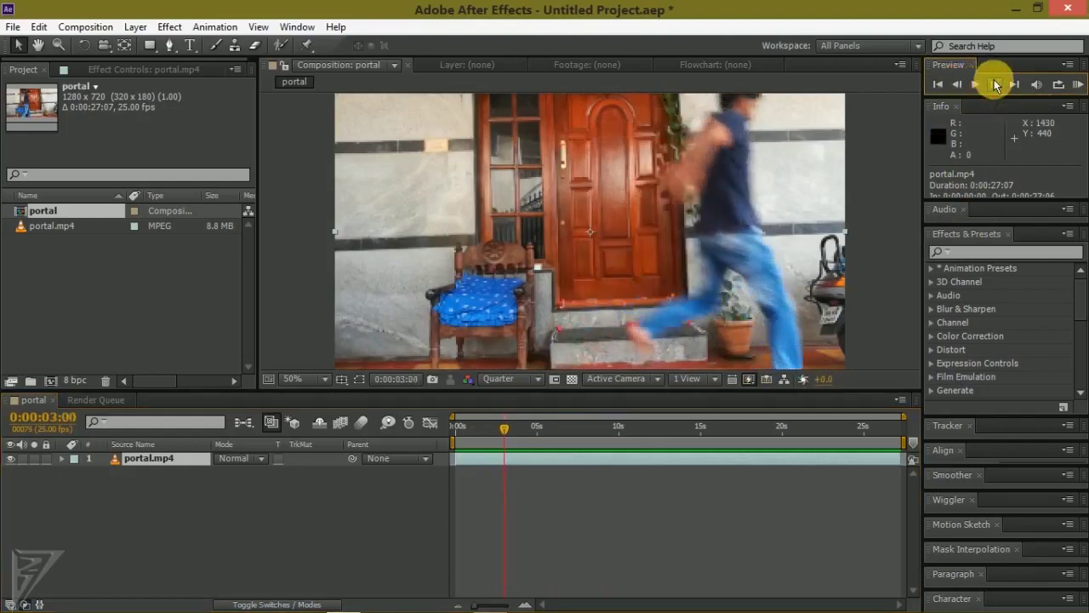
pyautogui.click(995, 85)
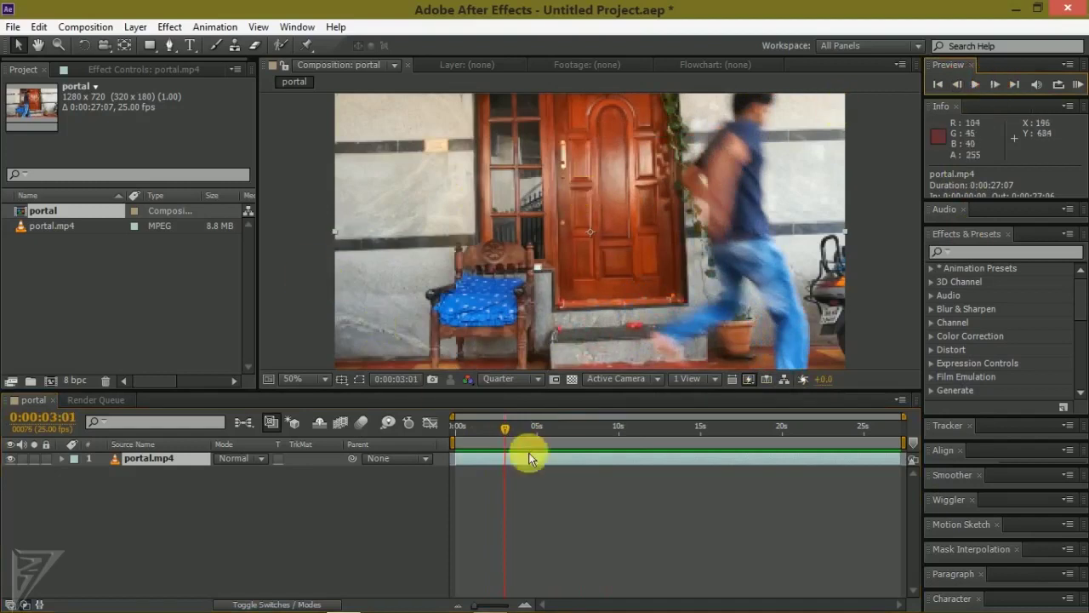
# - Split portal.mp4 at 0:00:03:01, rename the first part 'jump', and stack it above the rest
pyautogui.click(38, 26)
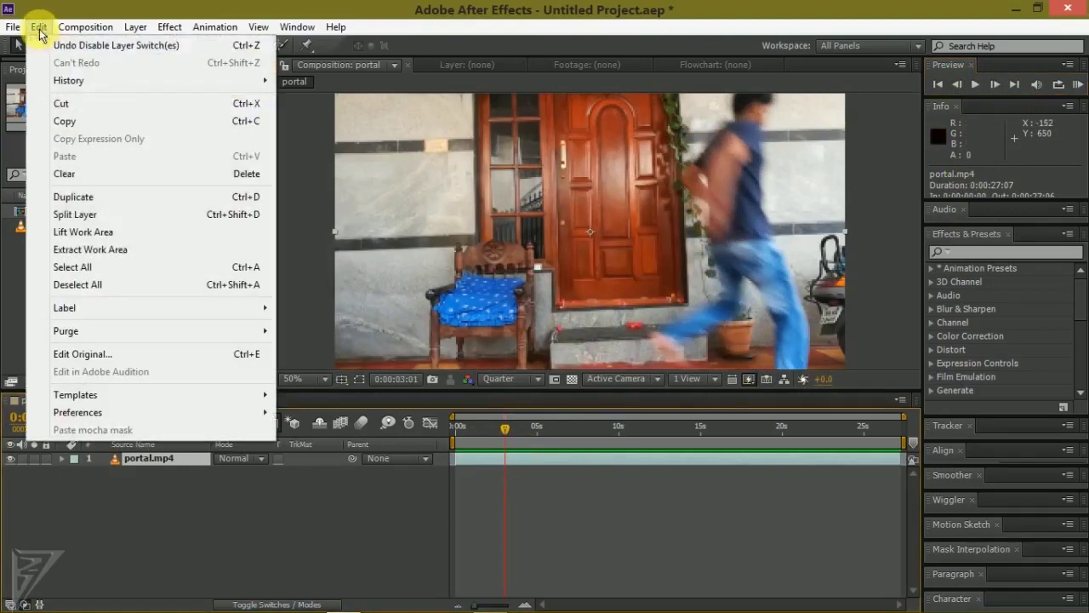
pyautogui.click(77, 213)
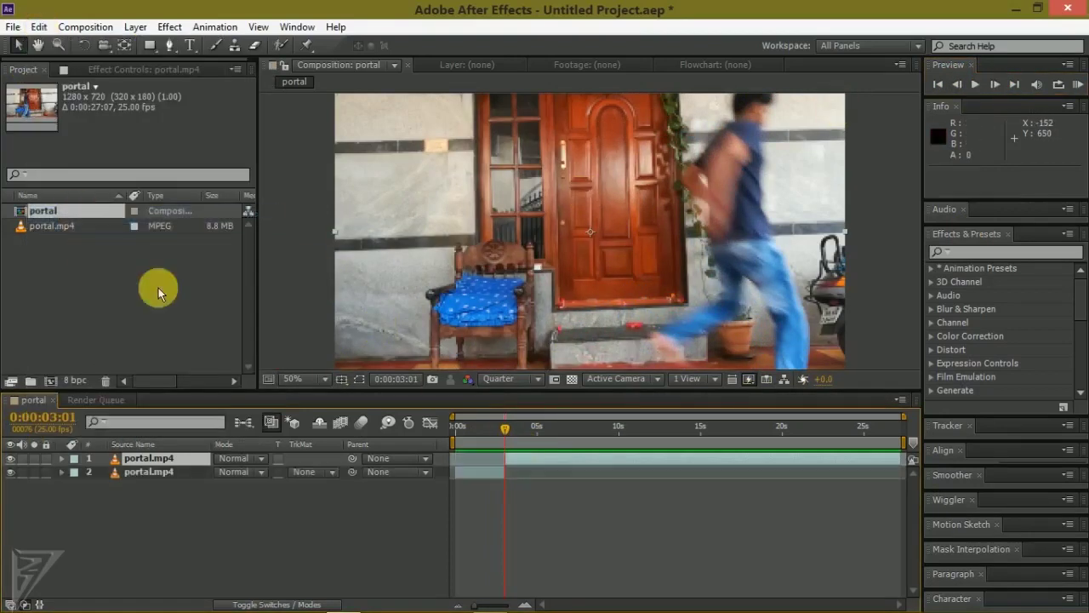
pyautogui.rightClick(165, 471)
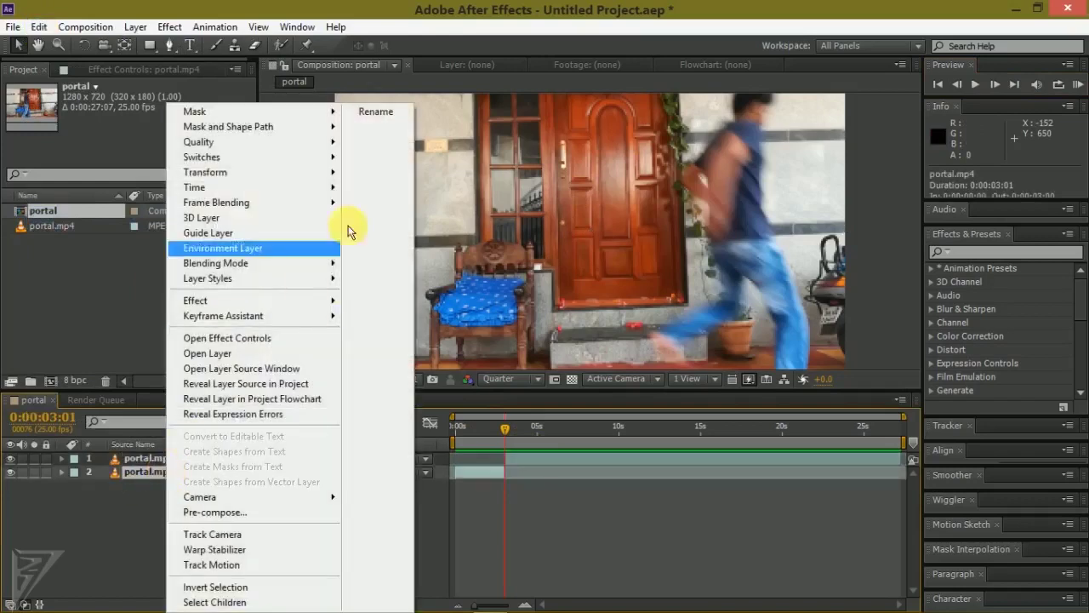
pyautogui.click(379, 114)
pyautogui.write('jump')
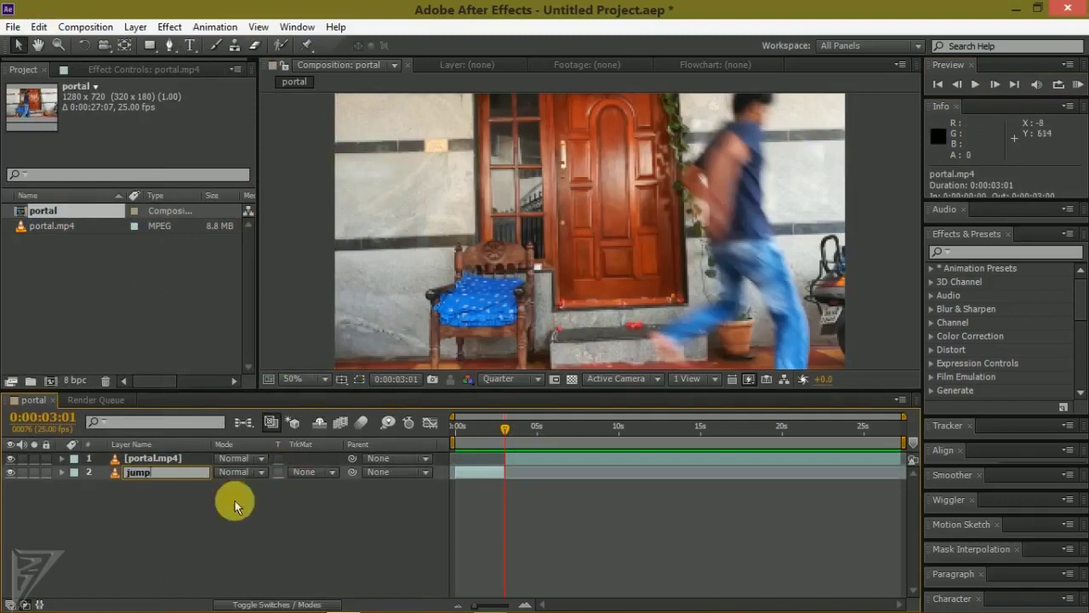
pyautogui.press('Return')
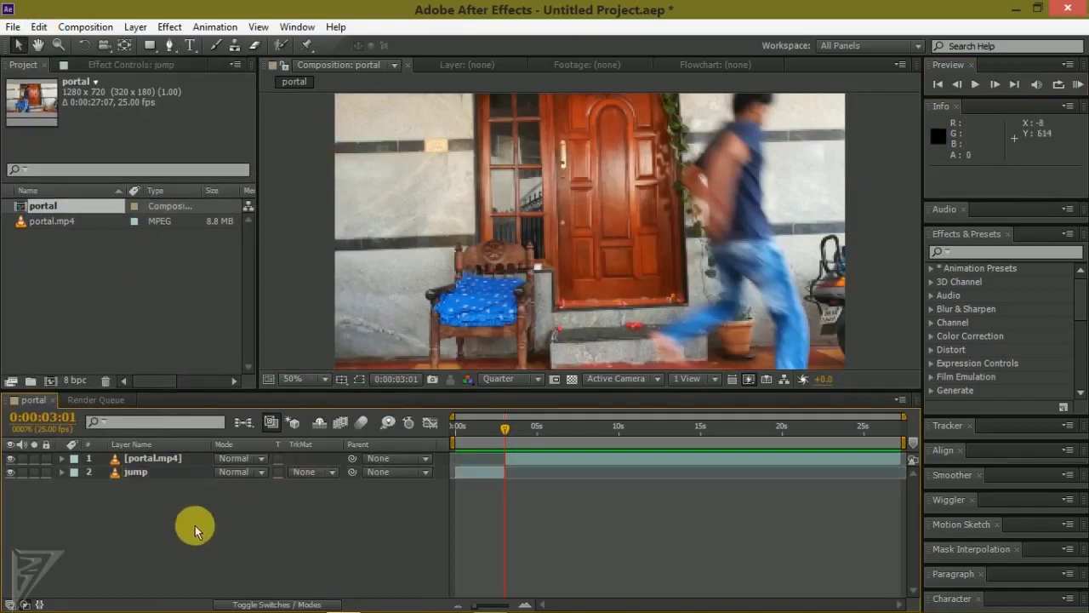
pyautogui.moveTo(165, 475); pyautogui.dragTo(151, 460)
pyautogui.moveTo(504, 428)
pyautogui.mouseDown()
pyautogui.moveTo(677, 427)
pyautogui.moveTo(747, 445)
pyautogui.mouseUp()
# - Split the remaining portal.mp4 layer at 0:00:18:03 and name the new layer 'door'
pyautogui.click(759, 470)
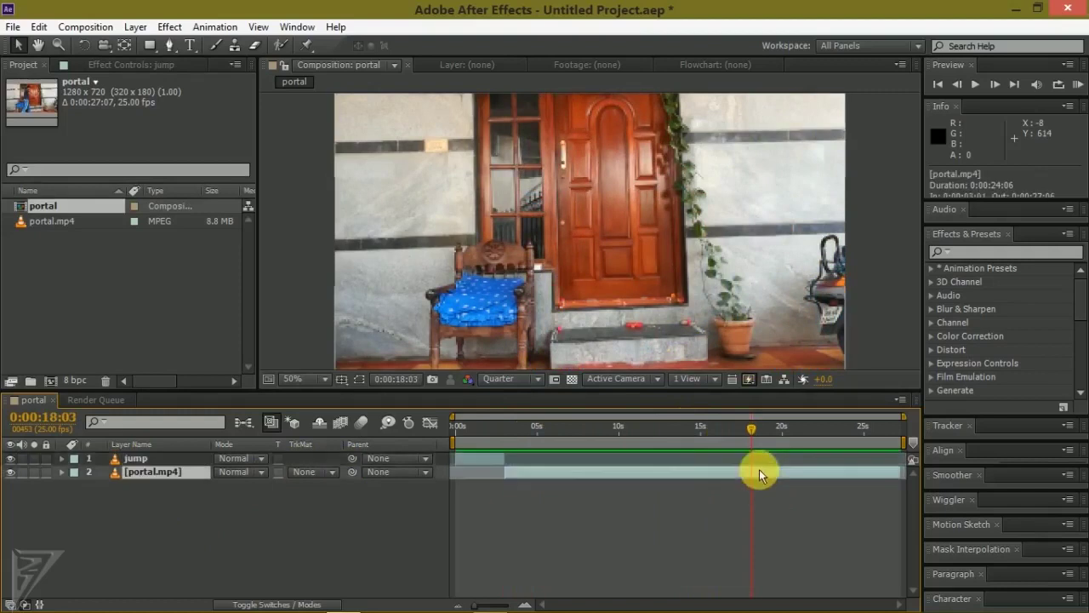
pyautogui.click(140, 27)
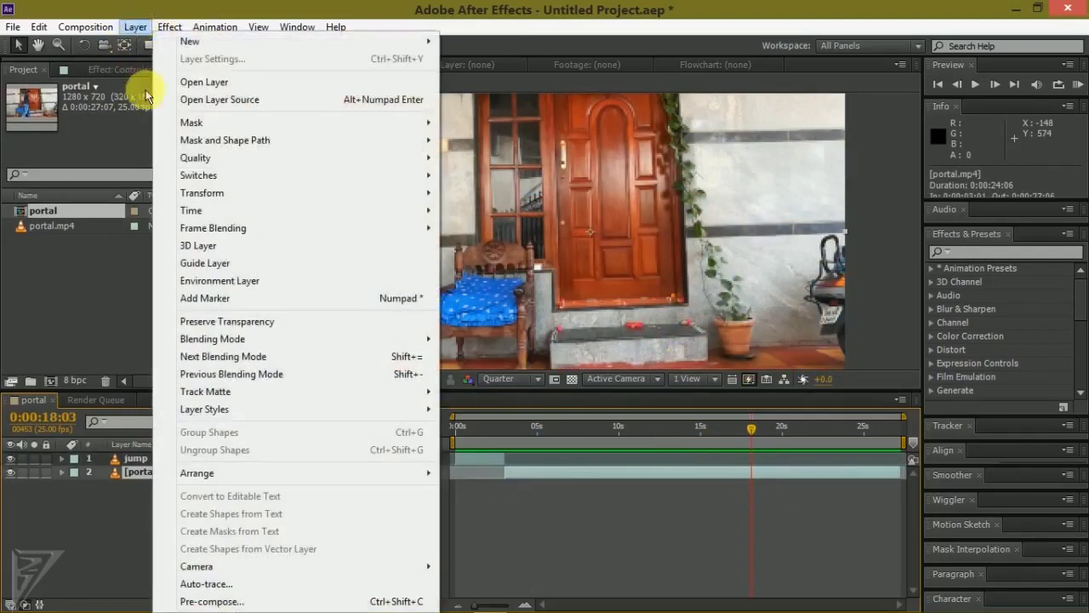
pyautogui.moveTo(35, 27)
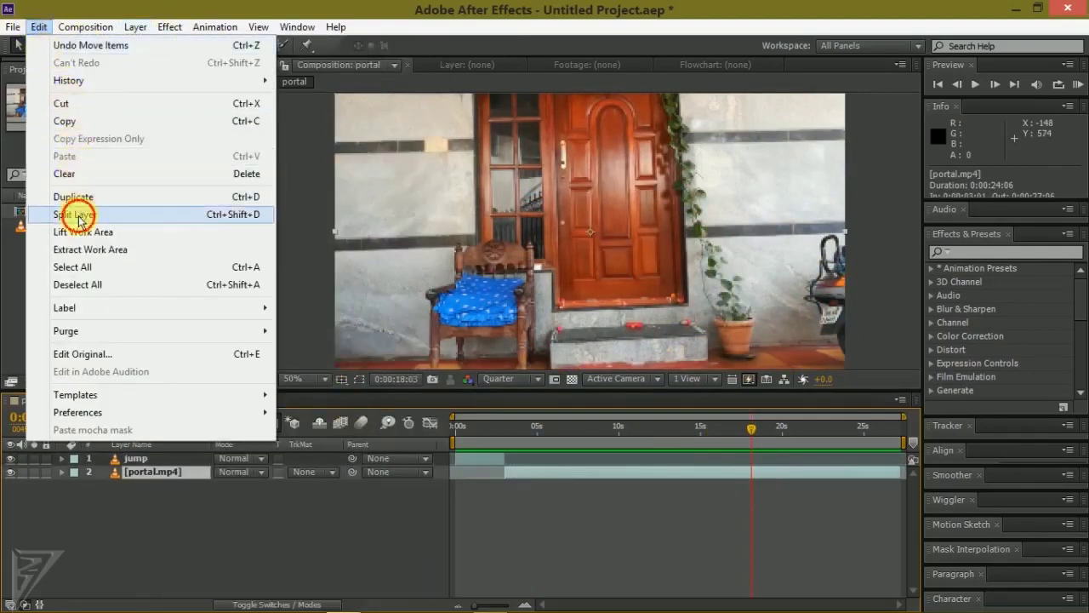
pyautogui.click(77, 215)
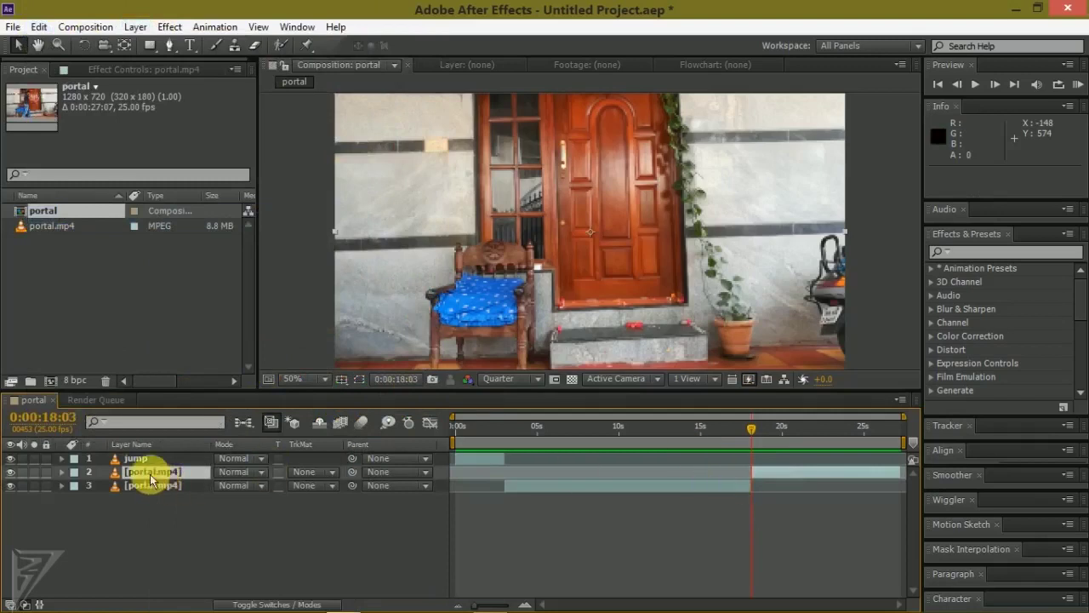
pyautogui.rightClick(153, 477)
pyautogui.click(363, 112)
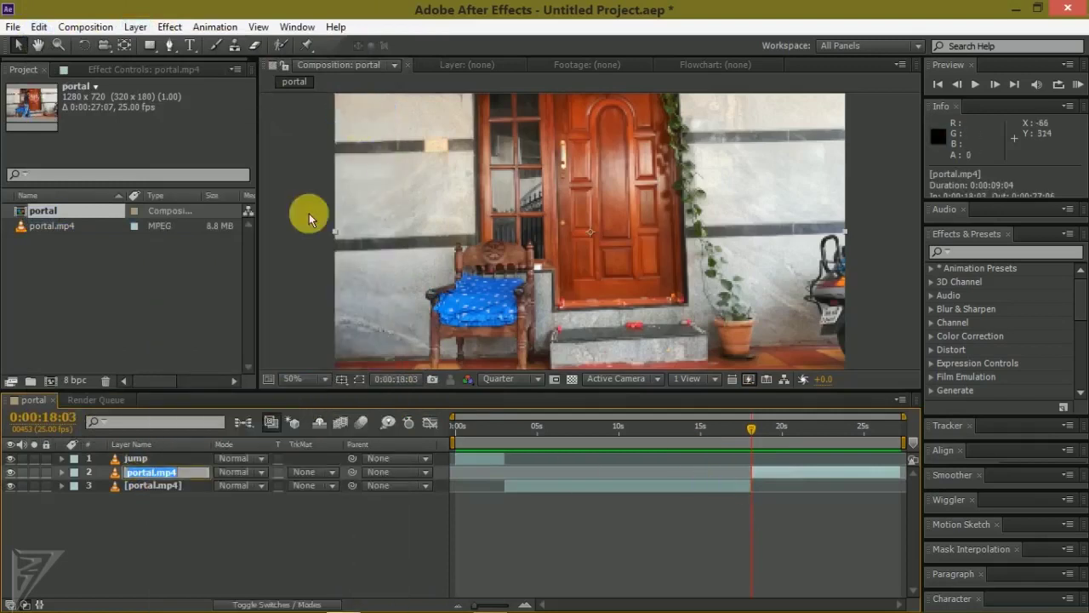
pyautogui.click(210, 543)
# - Delete the unused middle portal.mp4 section, leaving only jump and door
pyautogui.click(146, 489)
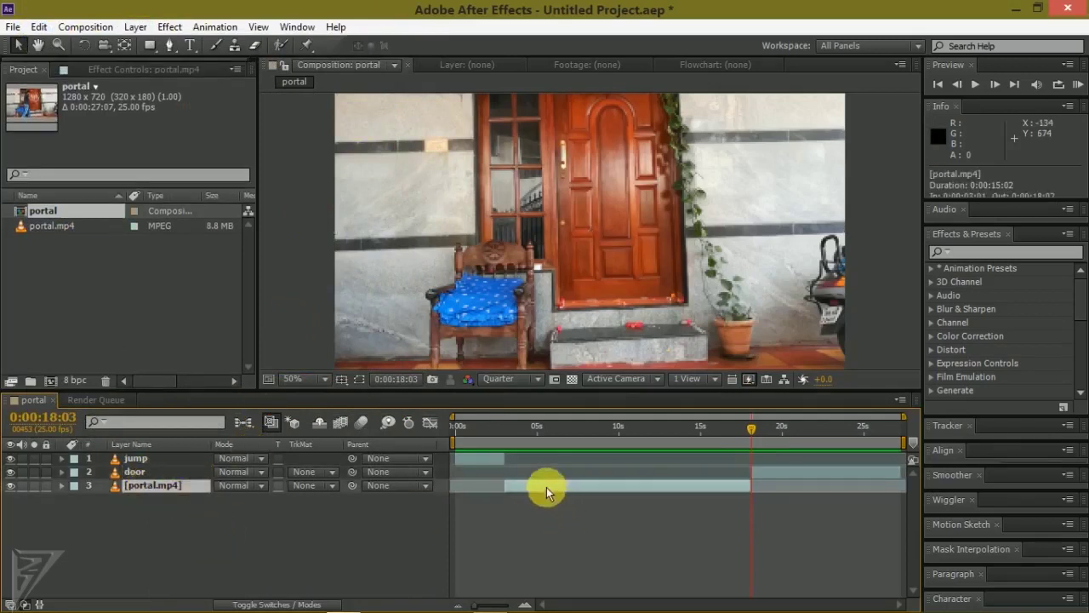
pyautogui.press('Delete')
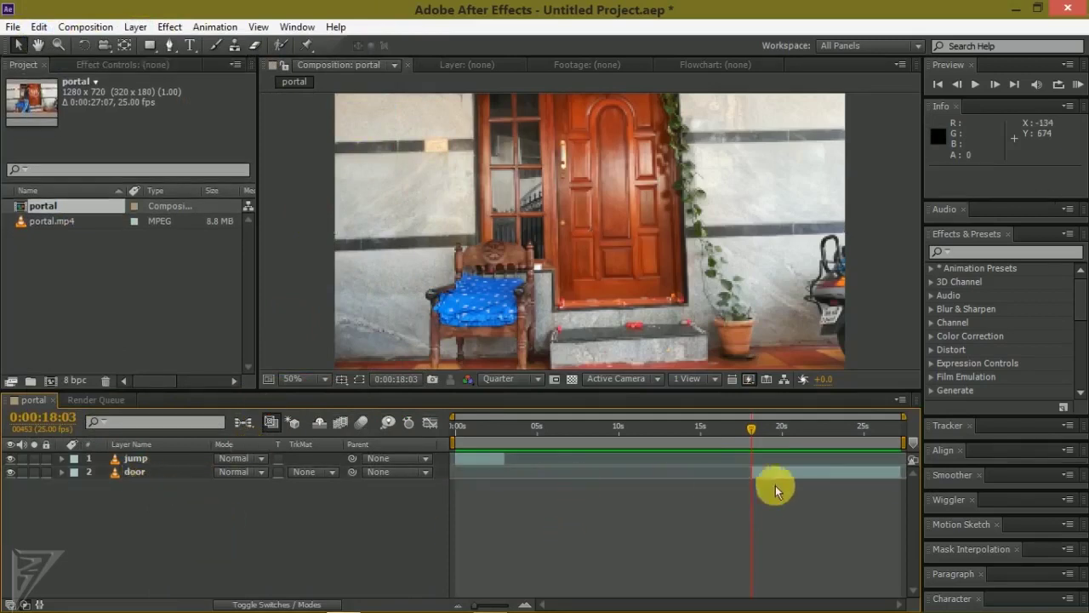
pyautogui.moveTo(689, 427); pyautogui.dragTo(503, 434)
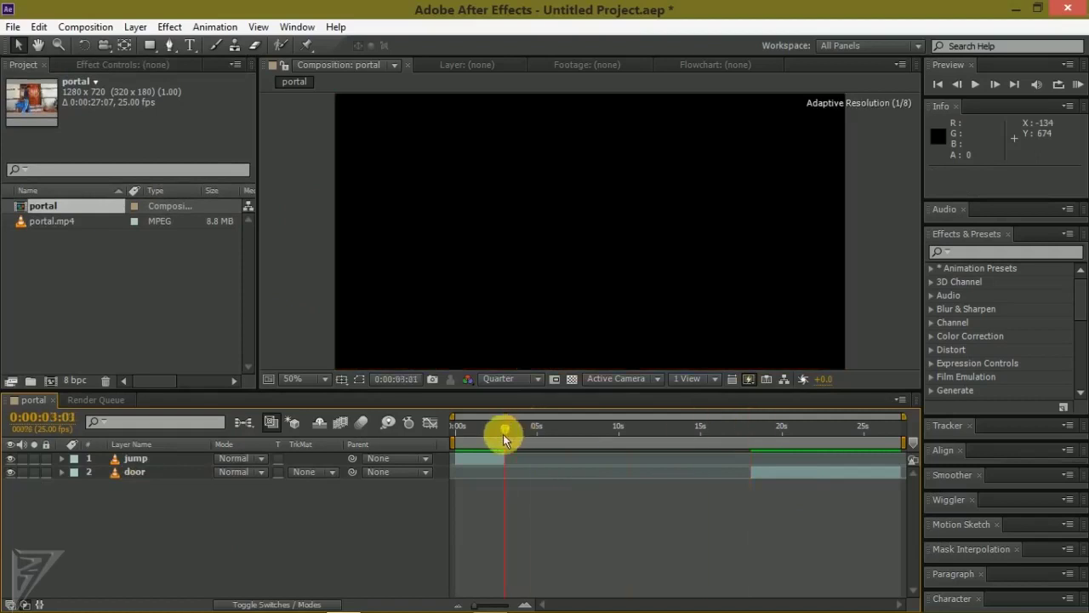
# - Slide the door layer to start at 0:00:03:00, right where the jump ends
pyautogui.click(992, 84)
pyautogui.click(993, 84)
pyautogui.click(993, 85)
pyautogui.click(993, 84)
pyautogui.click(993, 85)
pyautogui.click(993, 84)
pyautogui.click(993, 84)
pyautogui.click(992, 85)
pyautogui.click(956, 84)
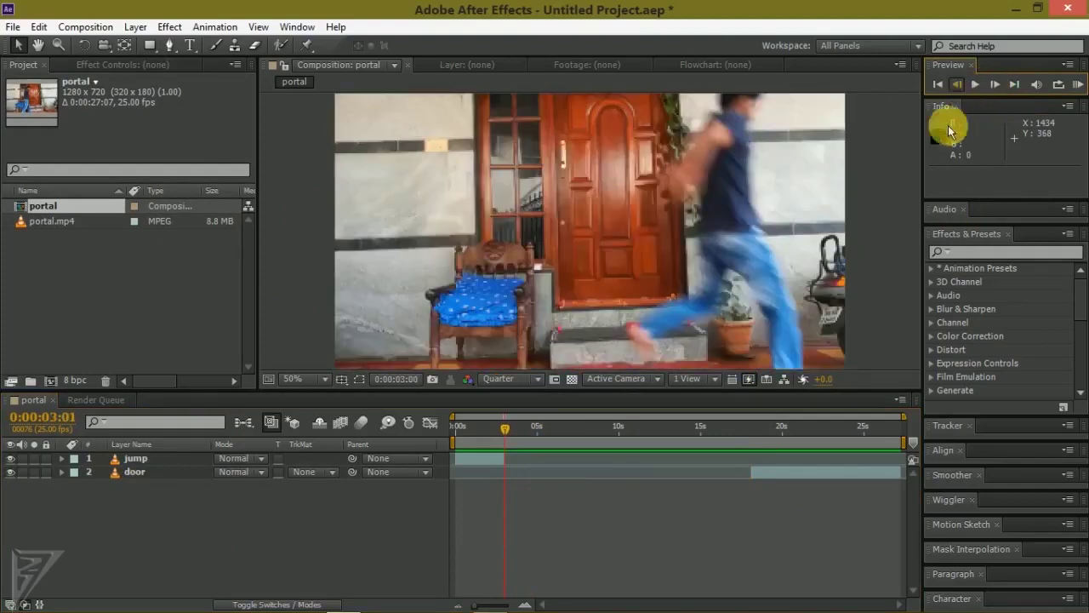
pyautogui.moveTo(833, 471); pyautogui.dragTo(591, 486)
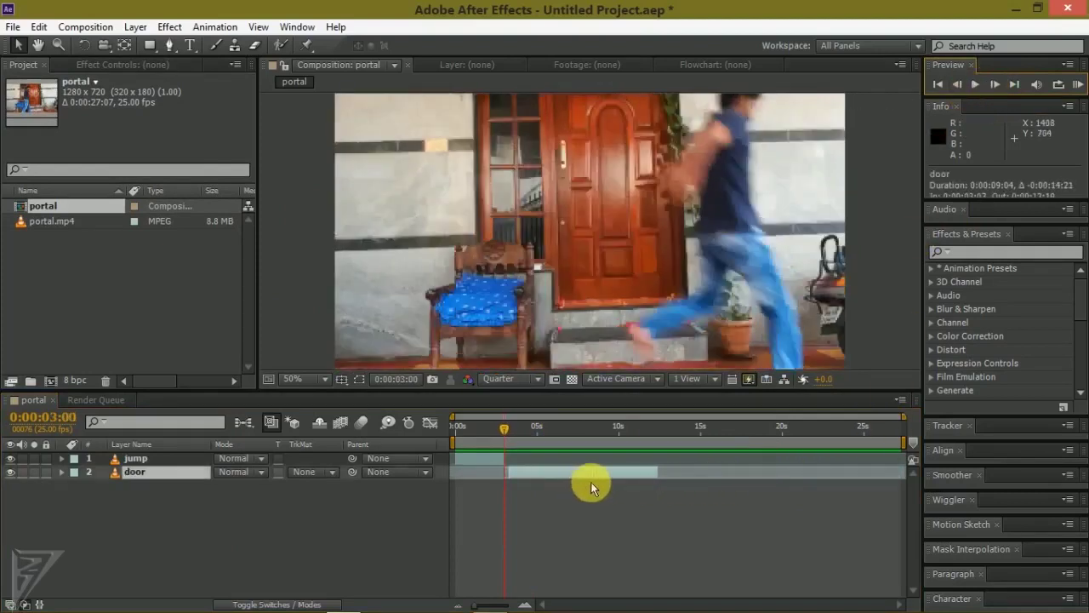
pyautogui.moveTo(590, 482); pyautogui.dragTo(588, 481)
# - Trim the composition to a work area ending at 0:00:11:24 and preview it
pyautogui.moveTo(505, 432)
pyautogui.mouseDown()
pyautogui.moveTo(653, 443)
pyautogui.moveTo(638, 441)
pyautogui.mouseUp()
pyautogui.click(652, 441)
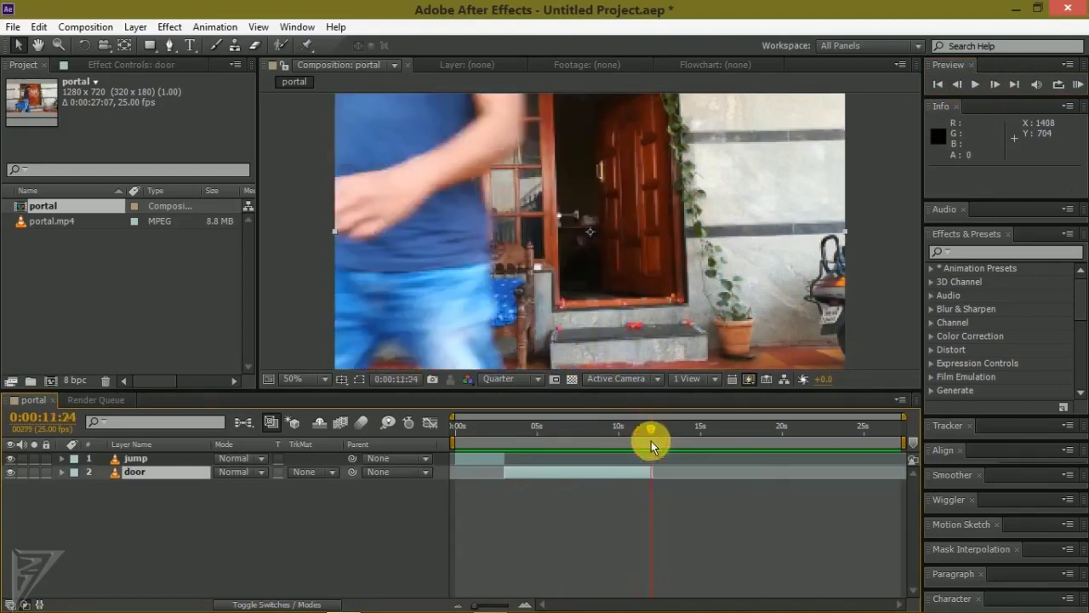
pyautogui.press('n')
pyautogui.rightClick(607, 442)
pyautogui.click(657, 487)
pyautogui.press('KP_0')
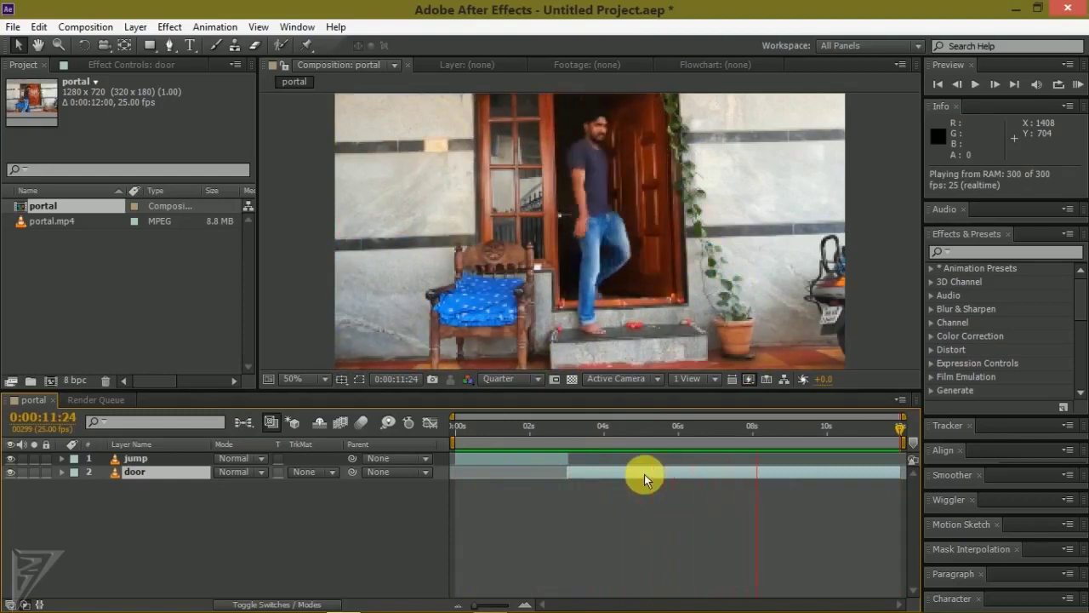
# - Return to the jump moment and import the green-screen portal clip from the footage folder
pyautogui.click(460, 457)
pyautogui.moveTo(856, 429); pyautogui.dragTo(549, 446)
pyautogui.moveTo(354, 604)
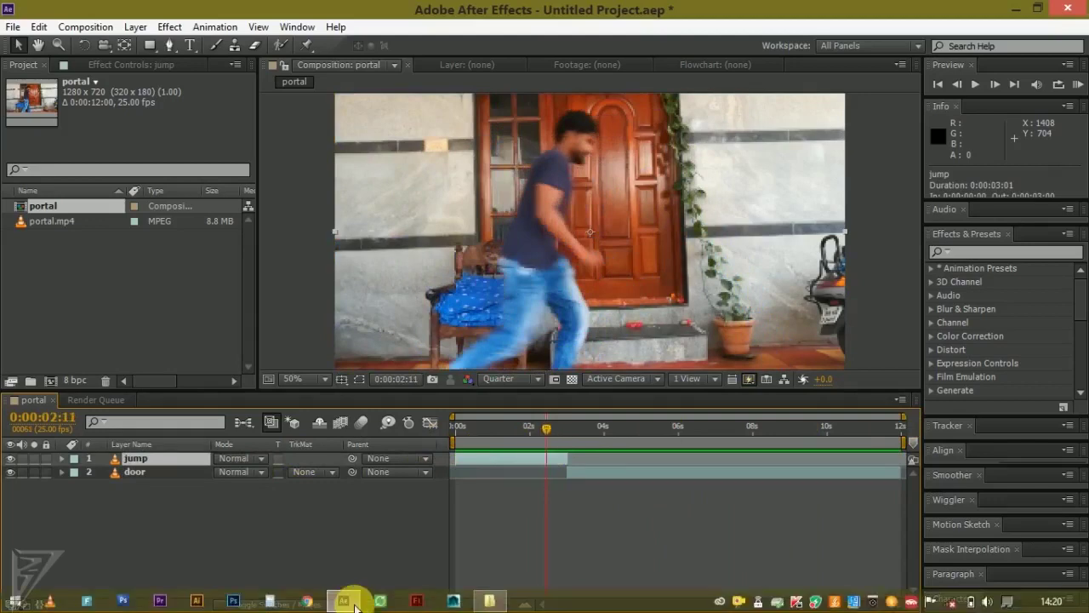
pyautogui.click(492, 601)
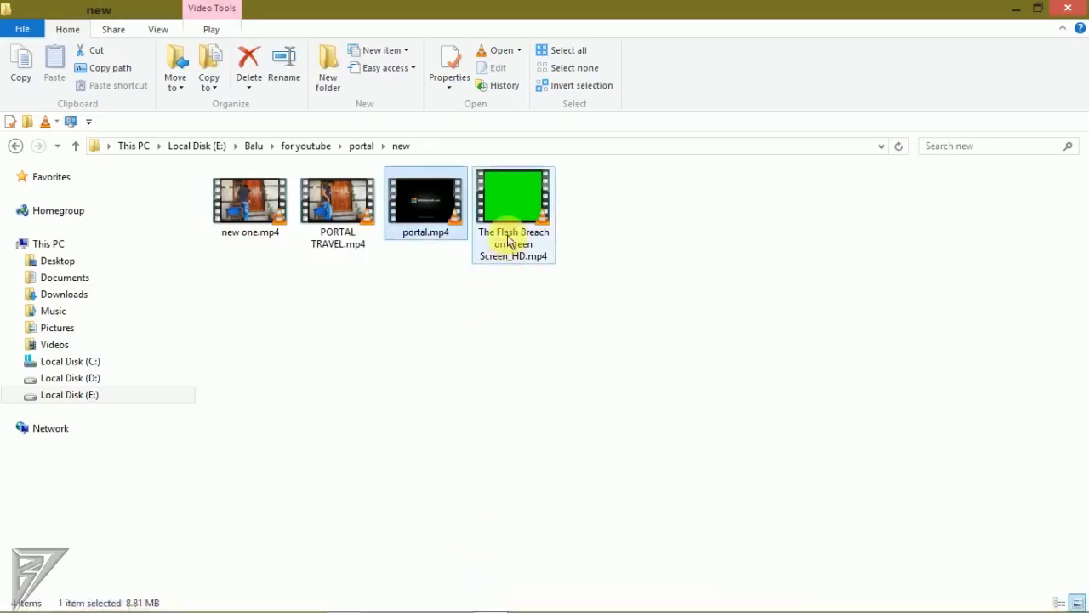
pyautogui.moveTo(523, 209)
pyautogui.mouseDown()
pyautogui.moveTo(407, 602)
pyautogui.moveTo(133, 315)
pyautogui.mouseUp()
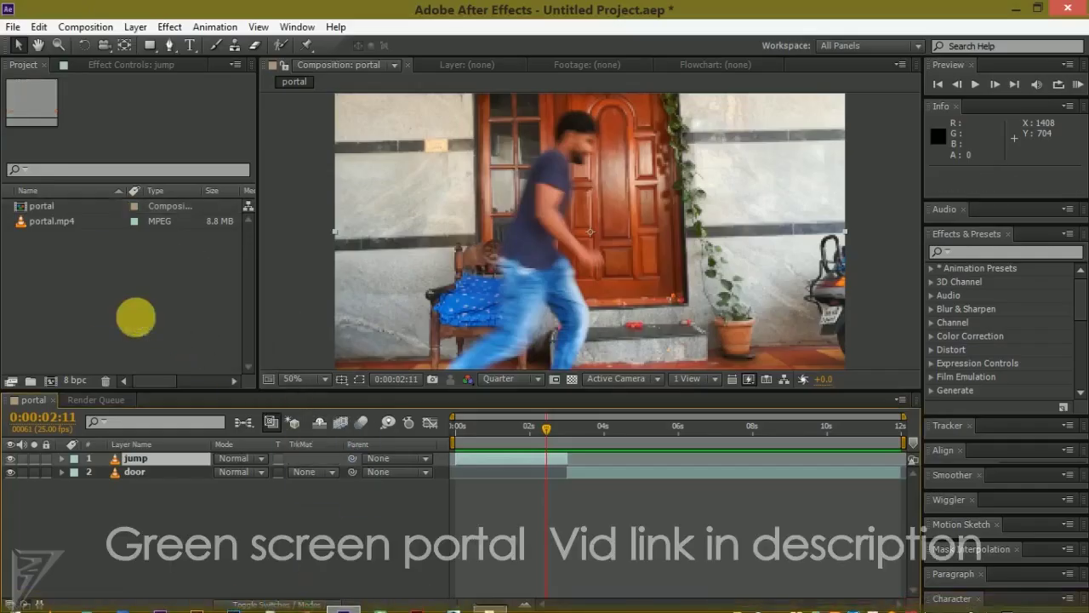
# - Add the green-screen portal clip to the comp and key out its green with Keylight
pyautogui.moveTo(73, 236); pyautogui.dragTo(129, 459)
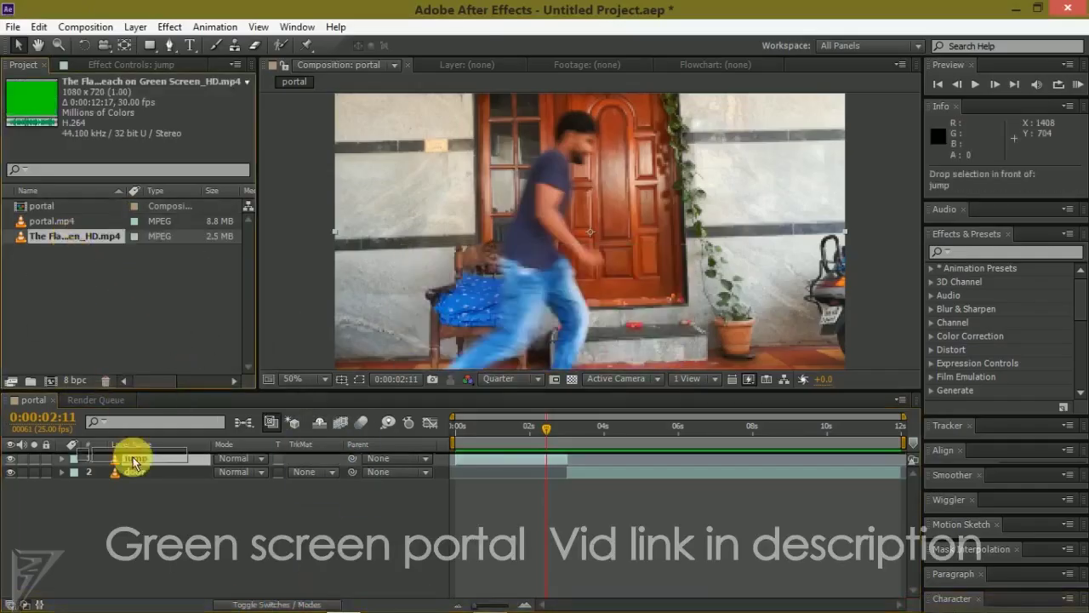
pyautogui.click(171, 27)
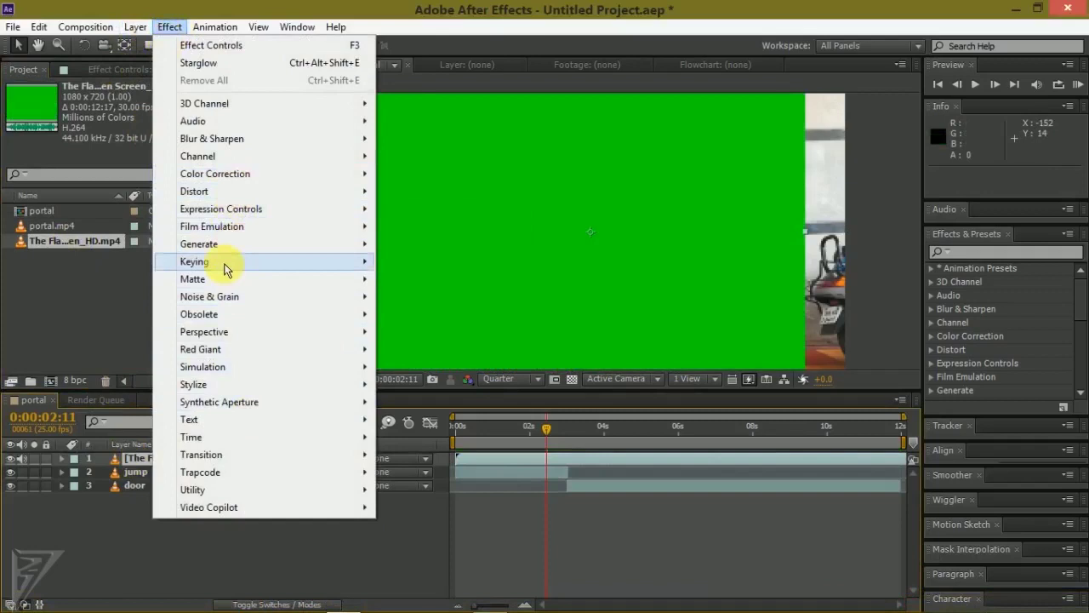
pyautogui.moveTo(226, 264)
pyautogui.click(438, 385)
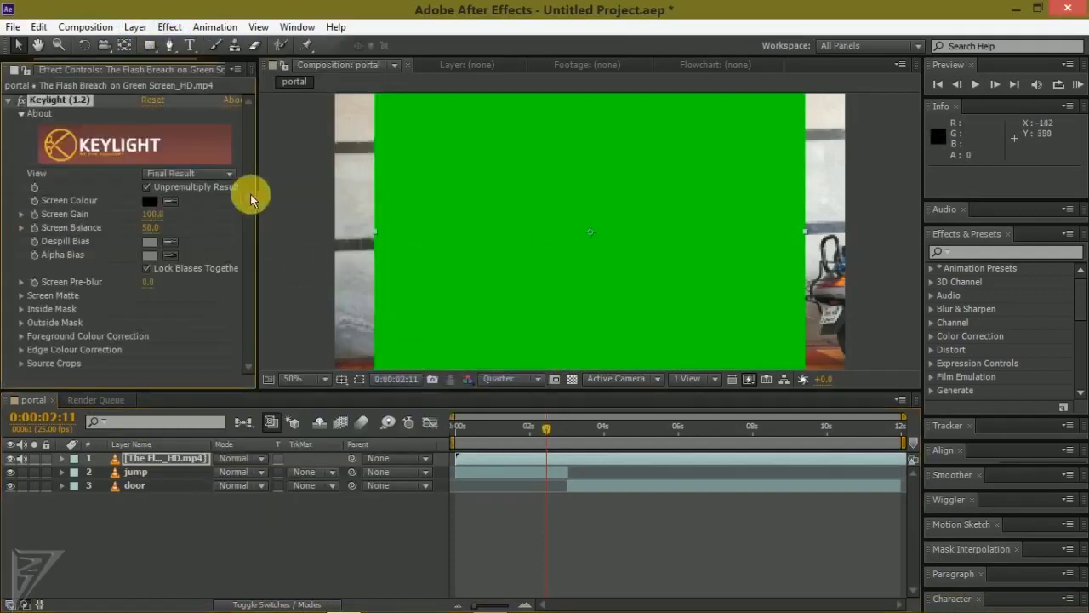
pyautogui.click(450, 202)
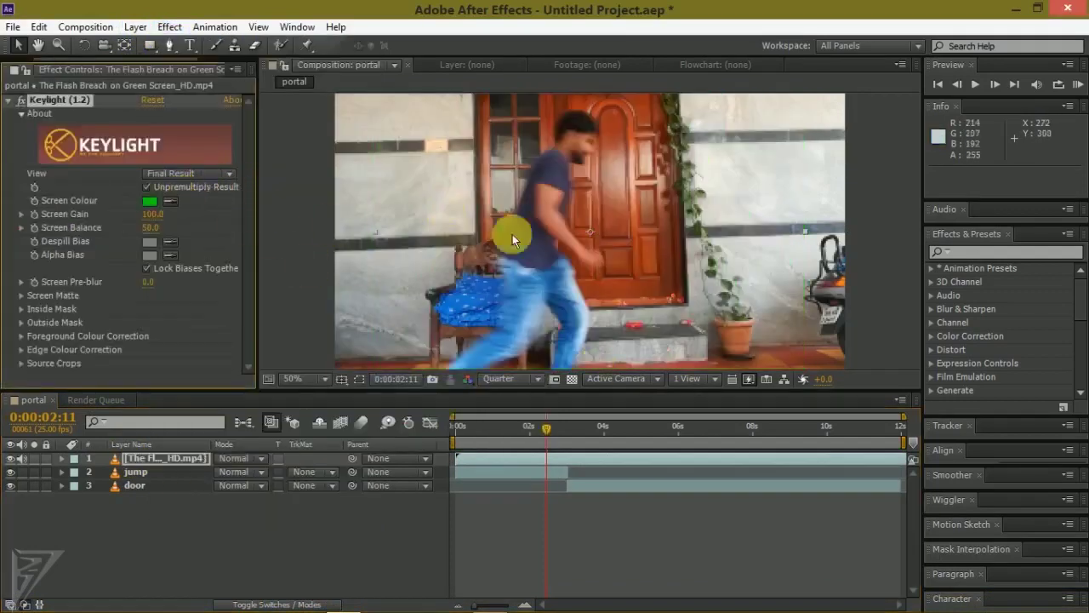
# - Shift the portal clip earlier and trim its in-point to 0:00:02:00
pyautogui.moveTo(686, 461)
pyautogui.mouseDown()
pyautogui.moveTo(654, 474)
pyautogui.moveTo(666, 468)
pyautogui.mouseUp()
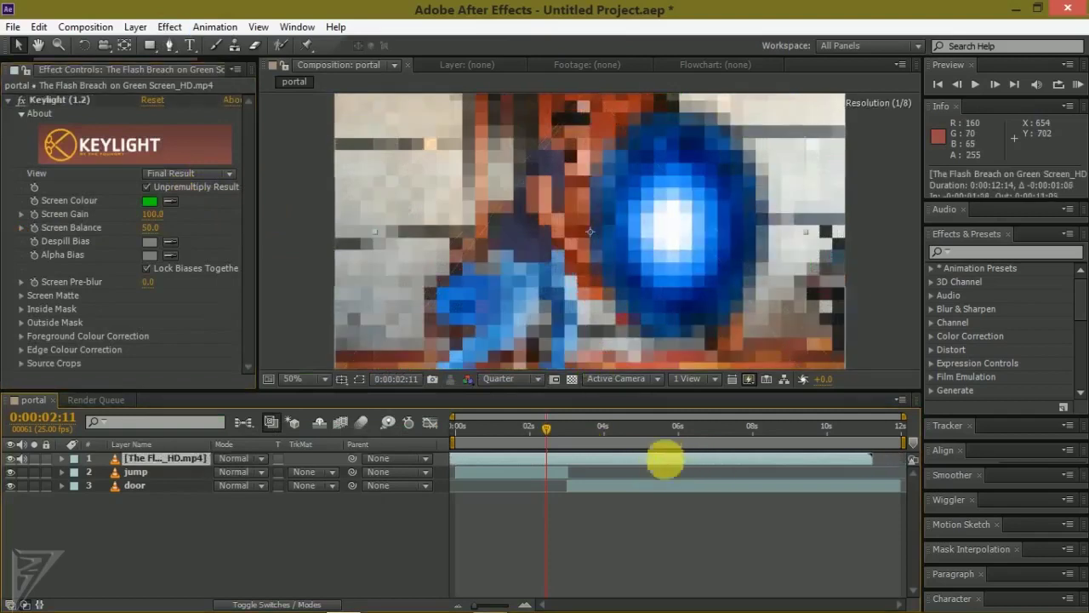
pyautogui.press('pageup')
pyautogui.press('pageup')
pyautogui.press('pageup')
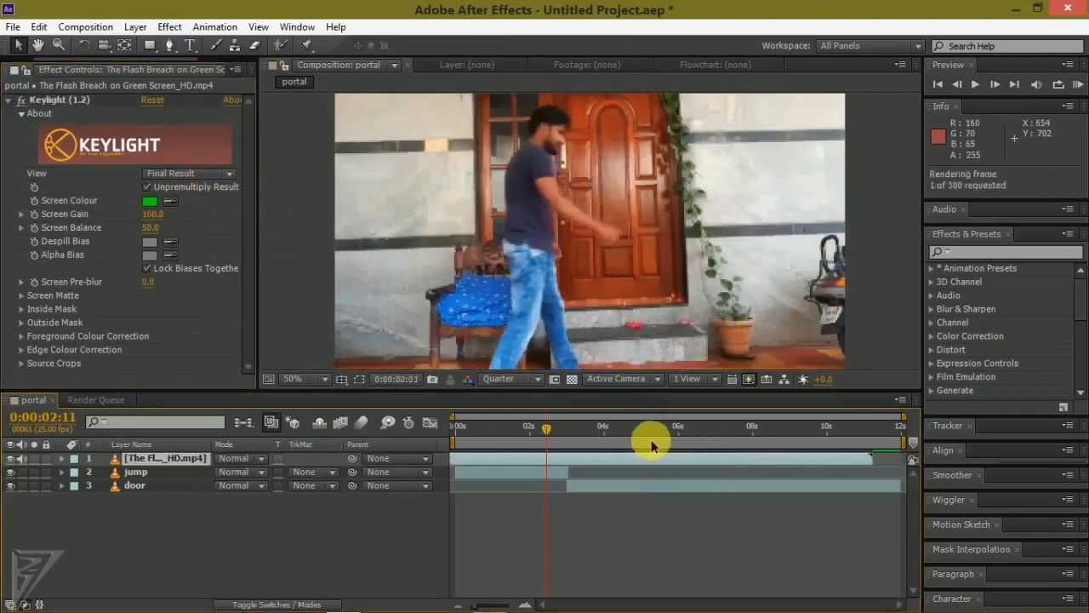
pyautogui.hotkey('alt', '[')
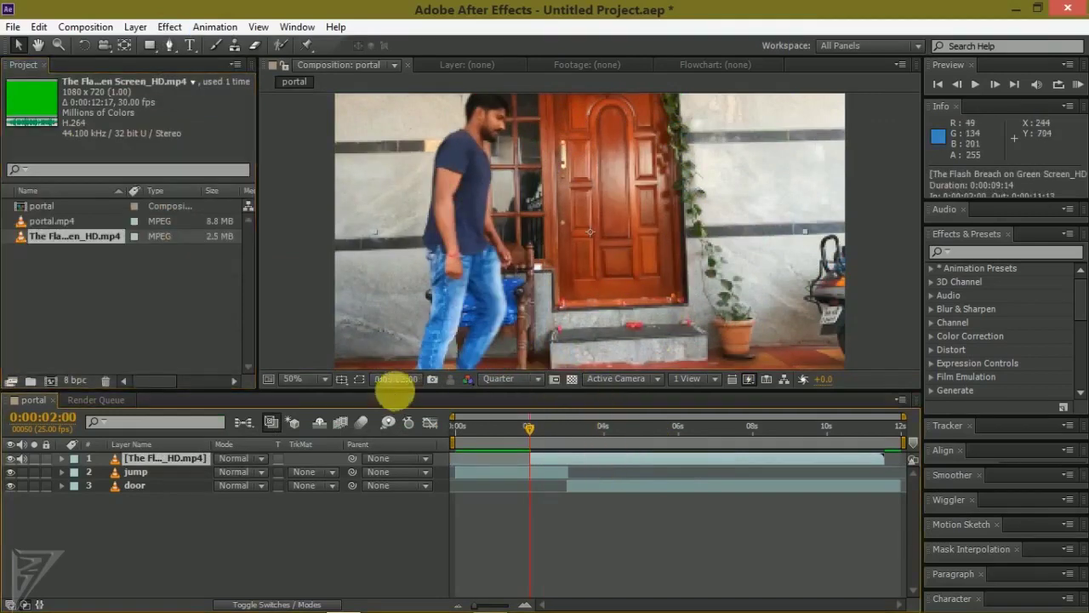
# - Scale the keyed portal to a tall narrow shape (about 39% × 173%) beside the door
pyautogui.press(',')
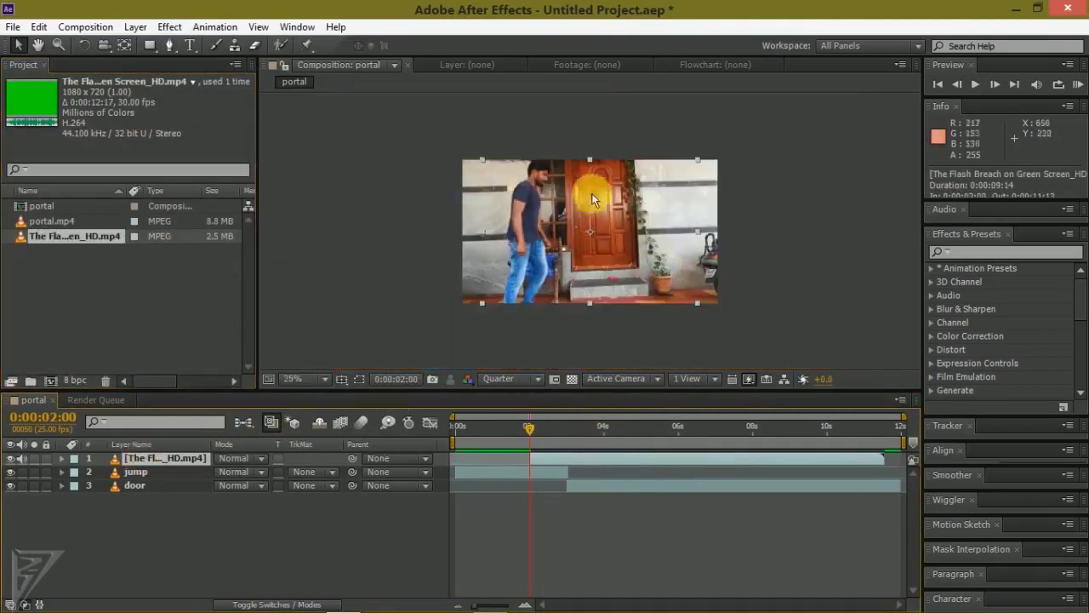
pyautogui.moveTo(590, 158); pyautogui.dragTo(588, 124)
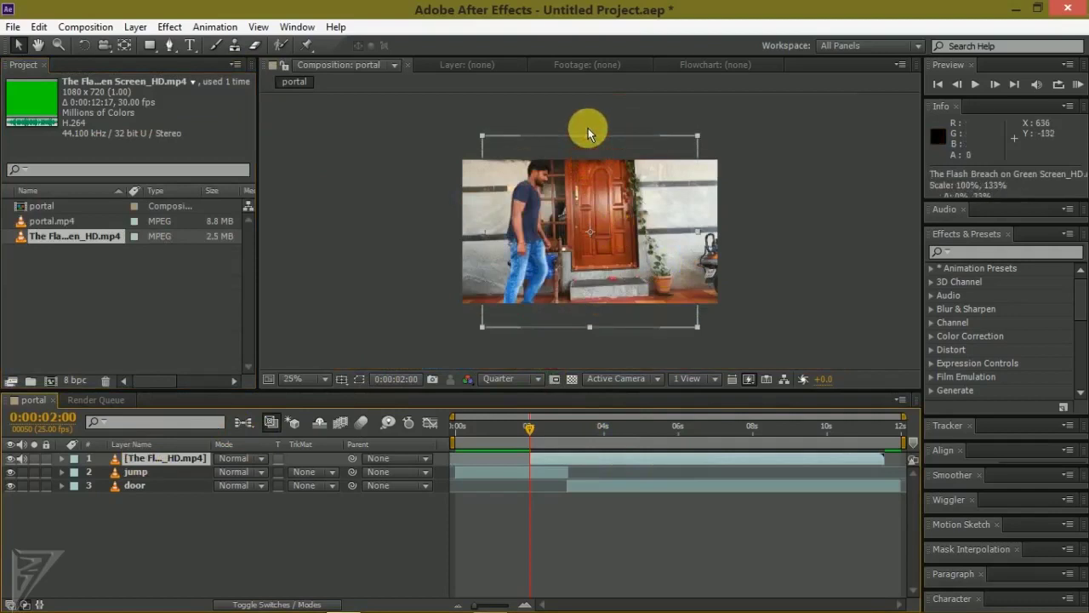
pyautogui.moveTo(484, 231); pyautogui.dragTo(523, 232)
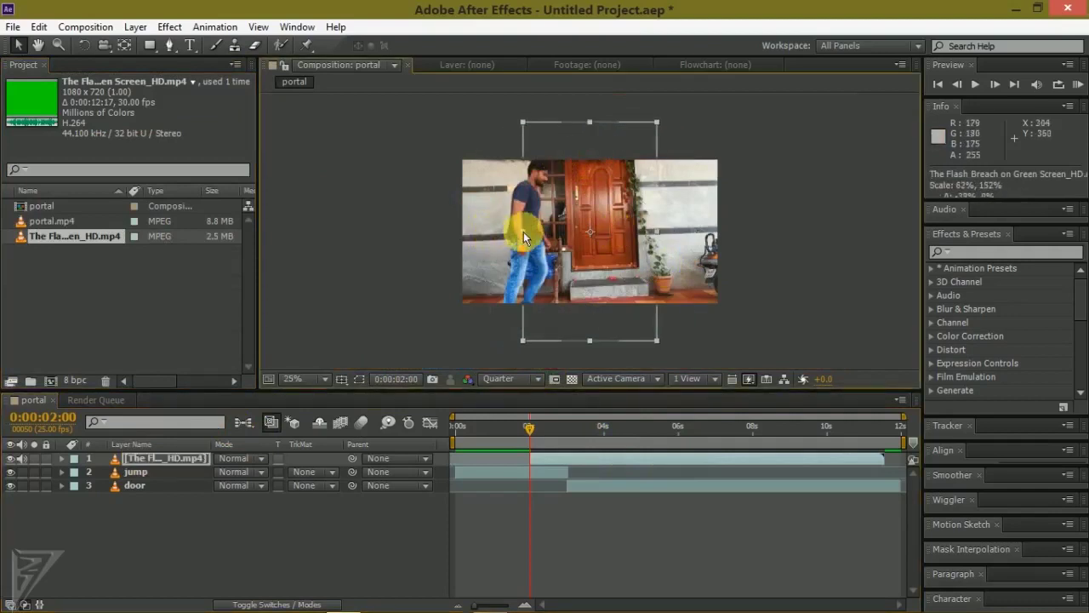
pyautogui.moveTo(614, 247); pyautogui.dragTo(617, 241)
# - Check the portal frames between 0:00:02:21 and 0:00:03:03 and make it slightly taller
pyautogui.moveTo(528, 432); pyautogui.dragTo(559, 432)
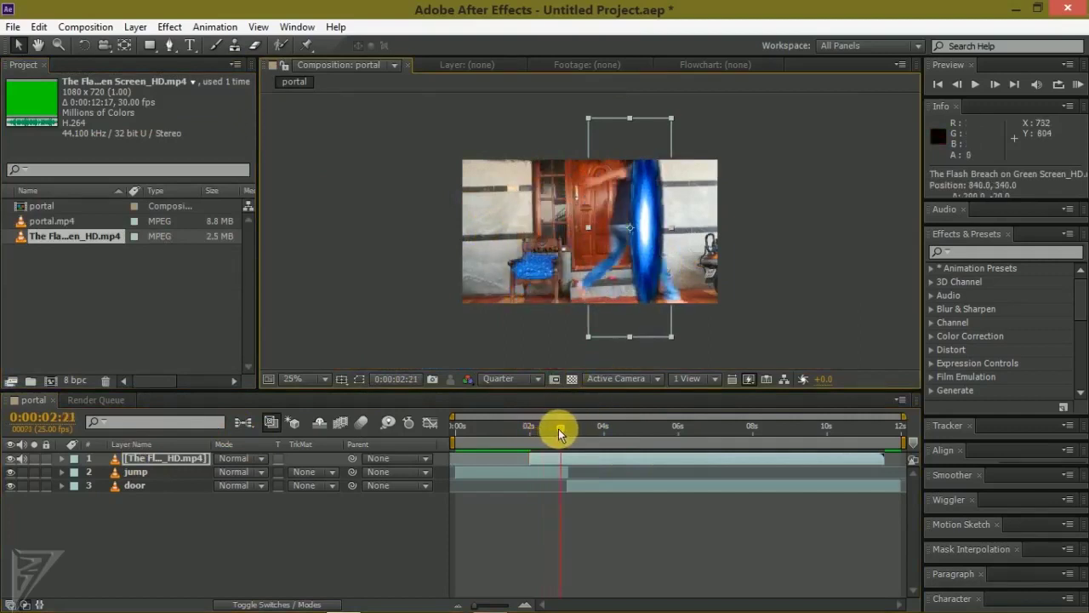
pyautogui.moveTo(558, 429); pyautogui.dragTo(541, 424)
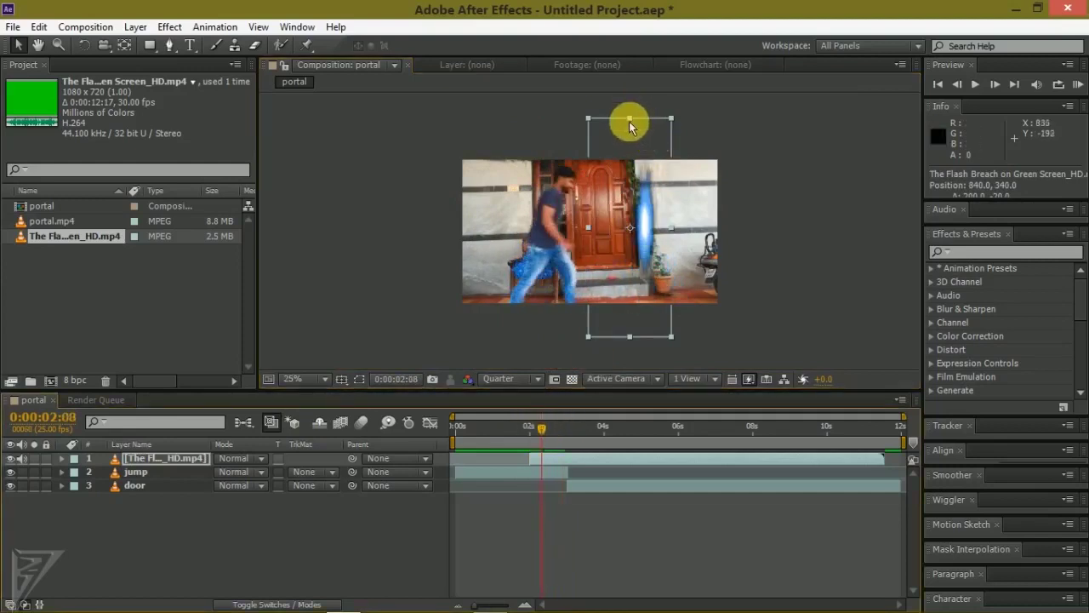
pyautogui.moveTo(630, 109); pyautogui.dragTo(630, 107)
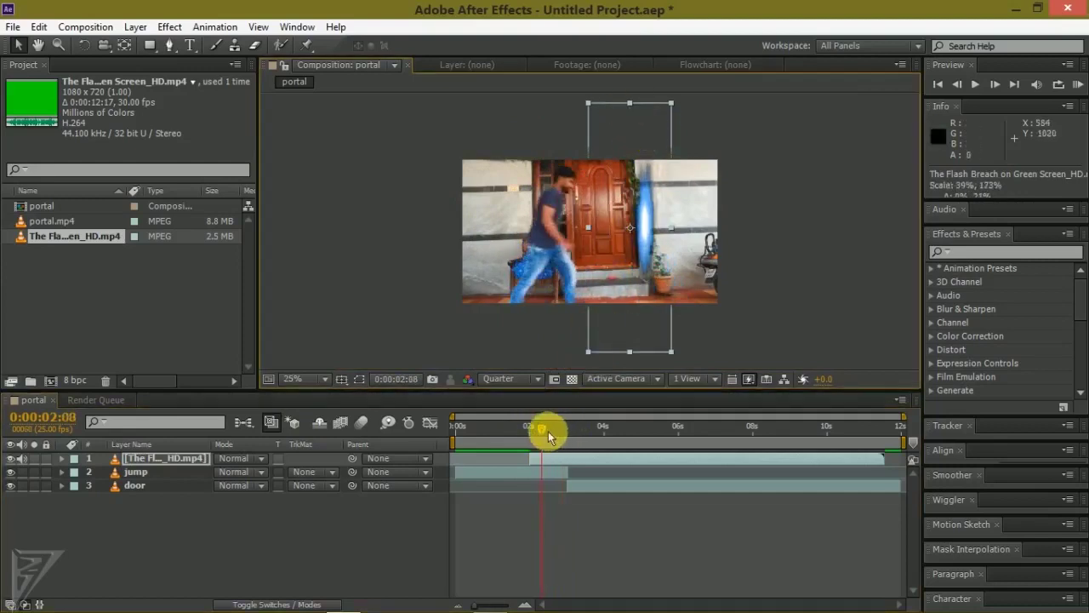
pyautogui.moveTo(548, 431); pyautogui.dragTo(571, 428)
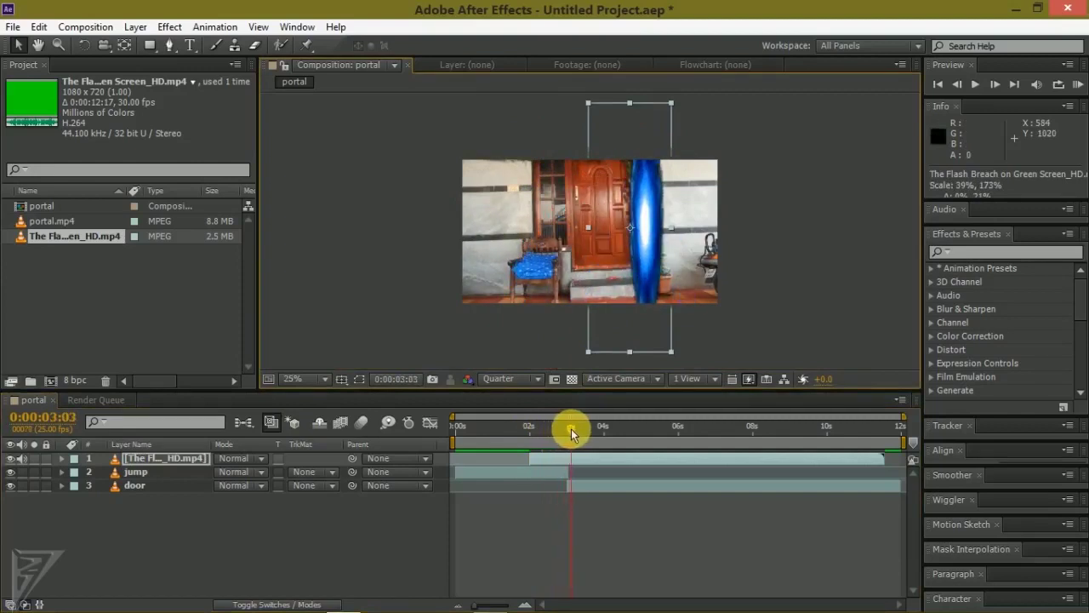
pyautogui.moveTo(571, 429); pyautogui.dragTo(568, 427)
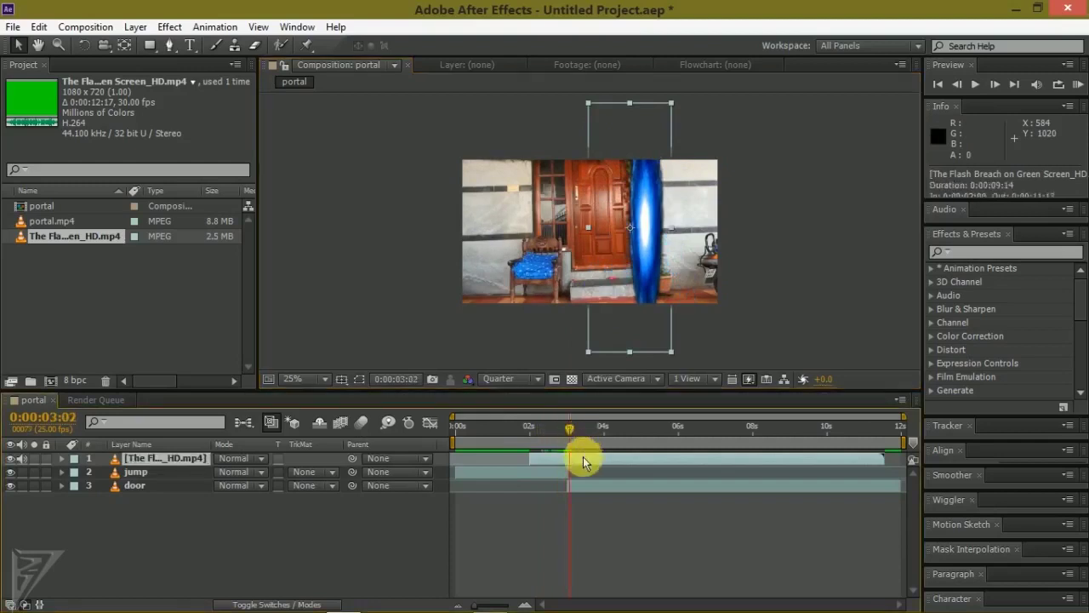
# - End the portal clip at 0:00:03:02, duplicate it, and time-reverse the copy
pyautogui.hotkey('alt', ']')
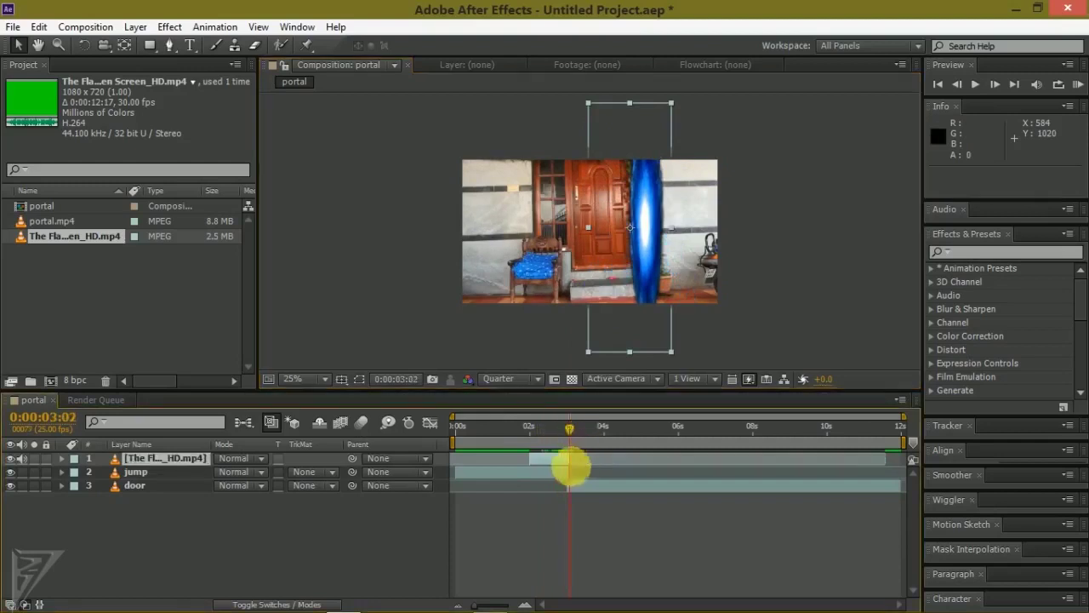
pyautogui.hotkey('ctrl', 'd')
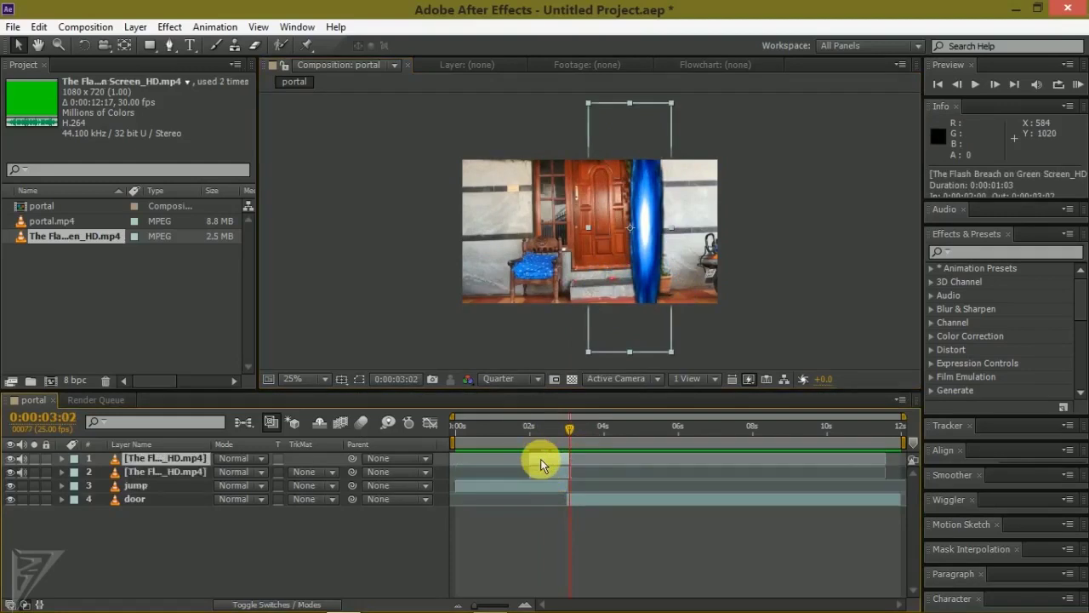
pyautogui.rightClick(540, 459)
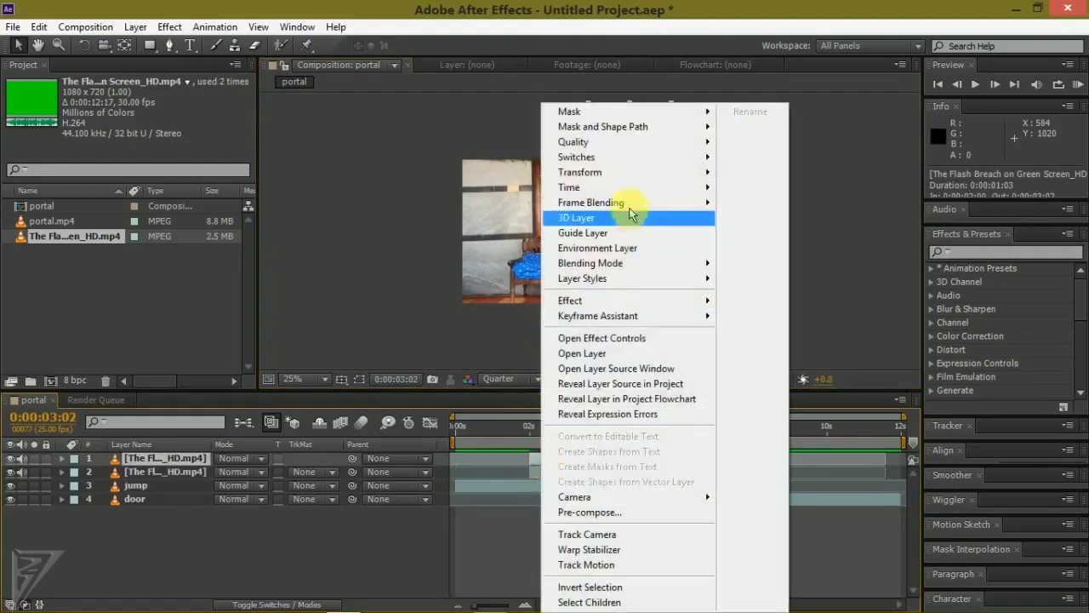
pyautogui.moveTo(619, 187)
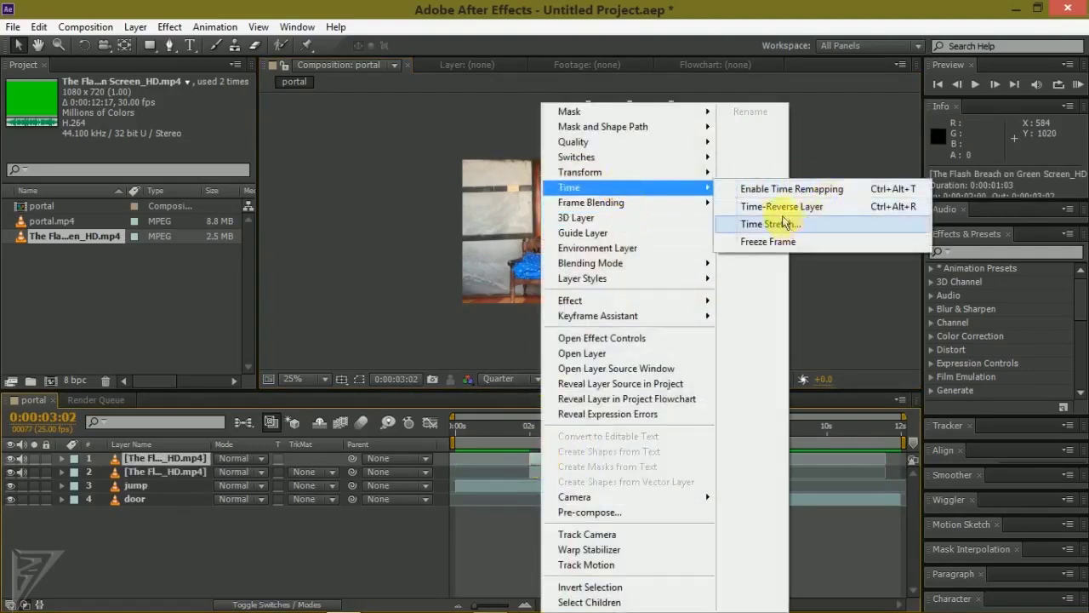
pyautogui.click(772, 206)
# - Move the reversed portal copy to start near 0:00:03:01 and RAM-preview the comp
pyautogui.moveTo(543, 464)
pyautogui.mouseDown()
pyautogui.moveTo(585, 465)
pyautogui.moveTo(569, 435)
pyautogui.mouseUp()
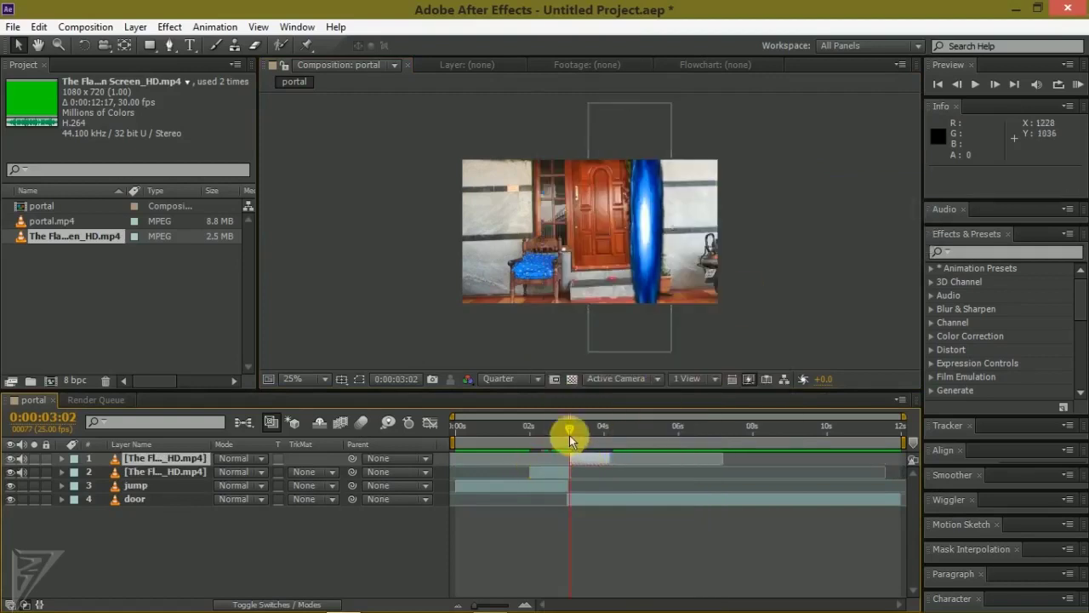
pyautogui.moveTo(582, 434)
pyautogui.mouseDown()
pyautogui.moveTo(598, 439)
pyautogui.moveTo(570, 439)
pyautogui.mouseUp()
pyautogui.moveTo(586, 459); pyautogui.dragTo(561, 453)
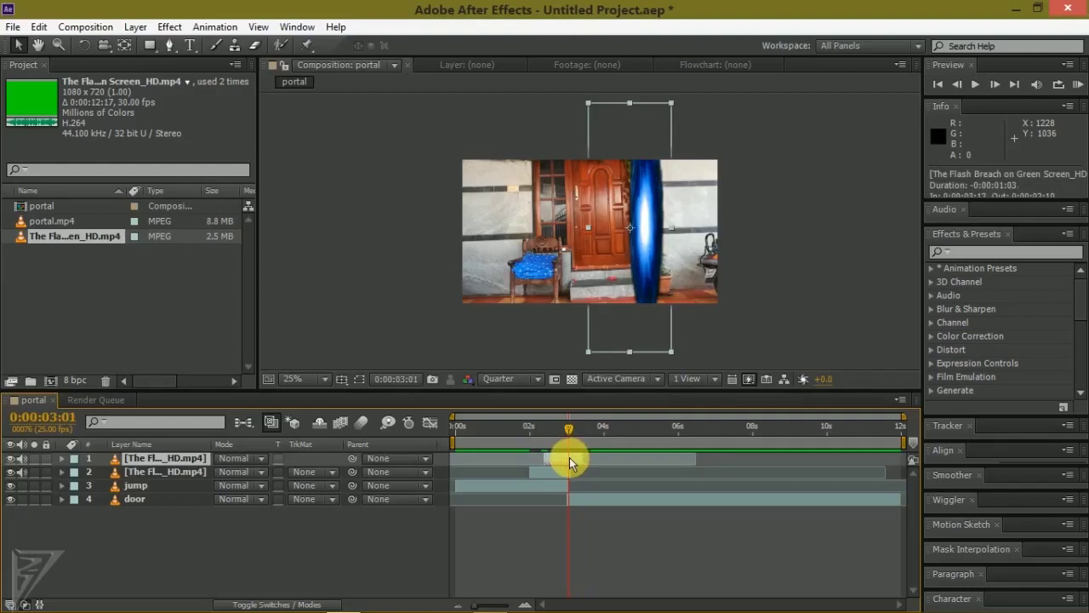
pyautogui.moveTo(570, 460); pyautogui.dragTo(576, 460)
pyautogui.press('KP_0')
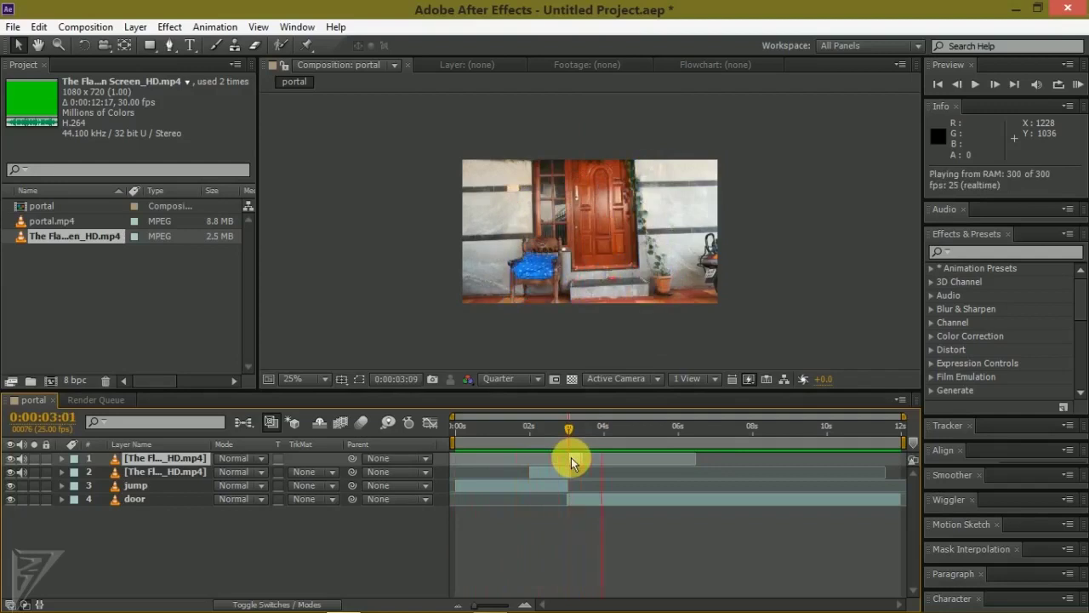
# - Replay the comp at 50% zoom, then park at 0:00:02:20 and select the jump layer
pyautogui.click(626, 293)
pyautogui.press('.')
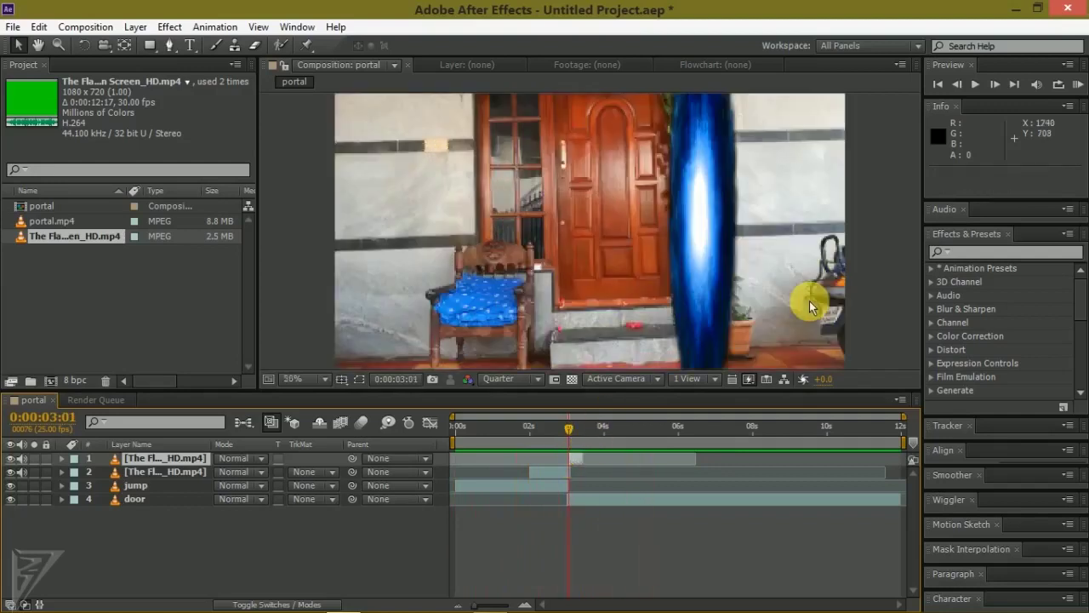
pyautogui.press('KP_0')
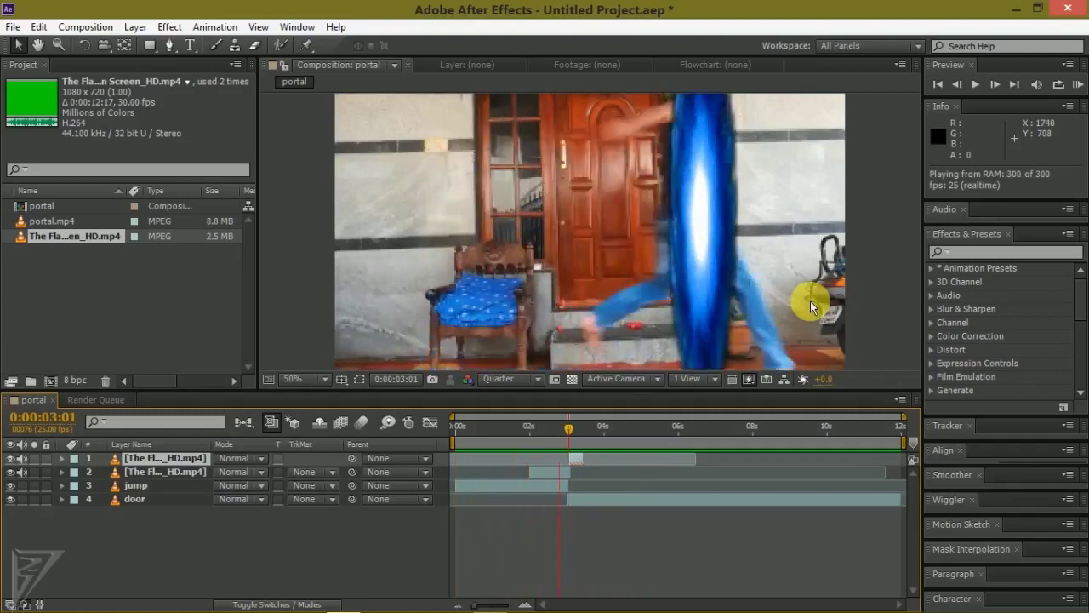
pyautogui.click(541, 478)
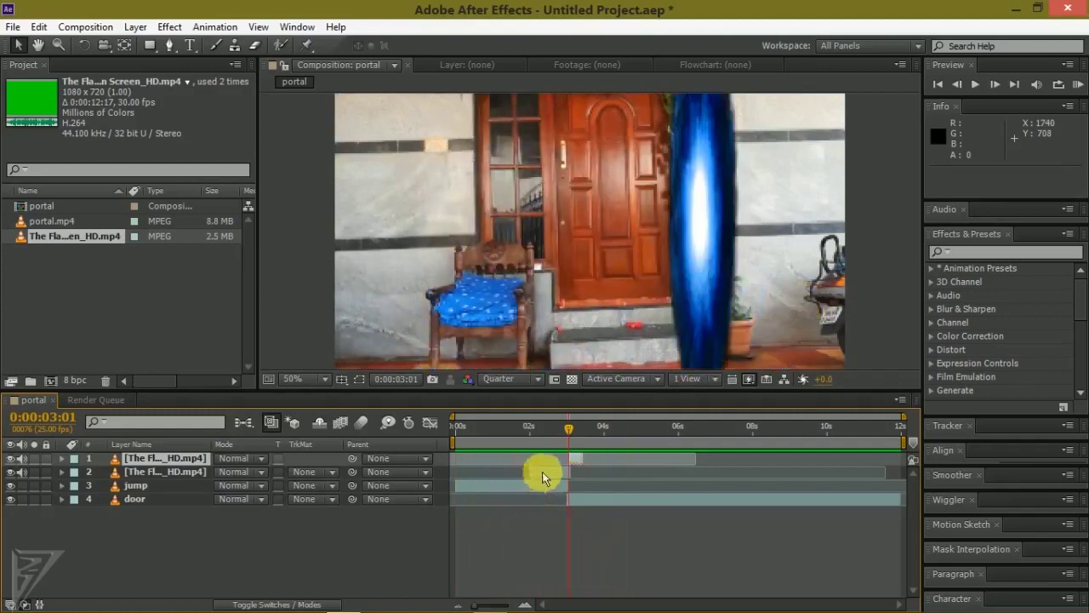
pyautogui.moveTo(574, 429); pyautogui.dragTo(564, 430)
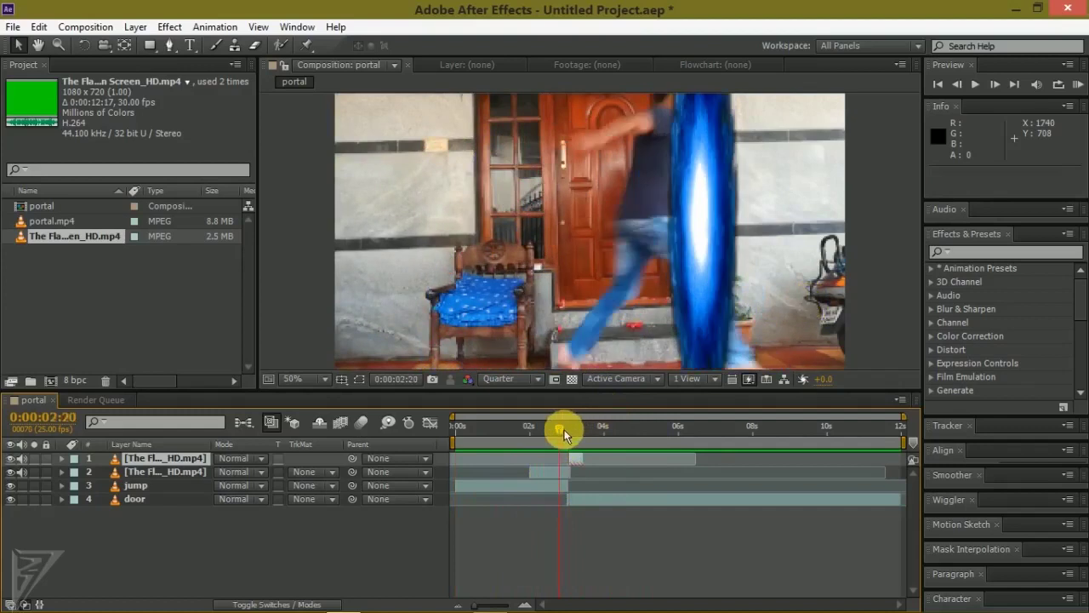
pyautogui.click(553, 475)
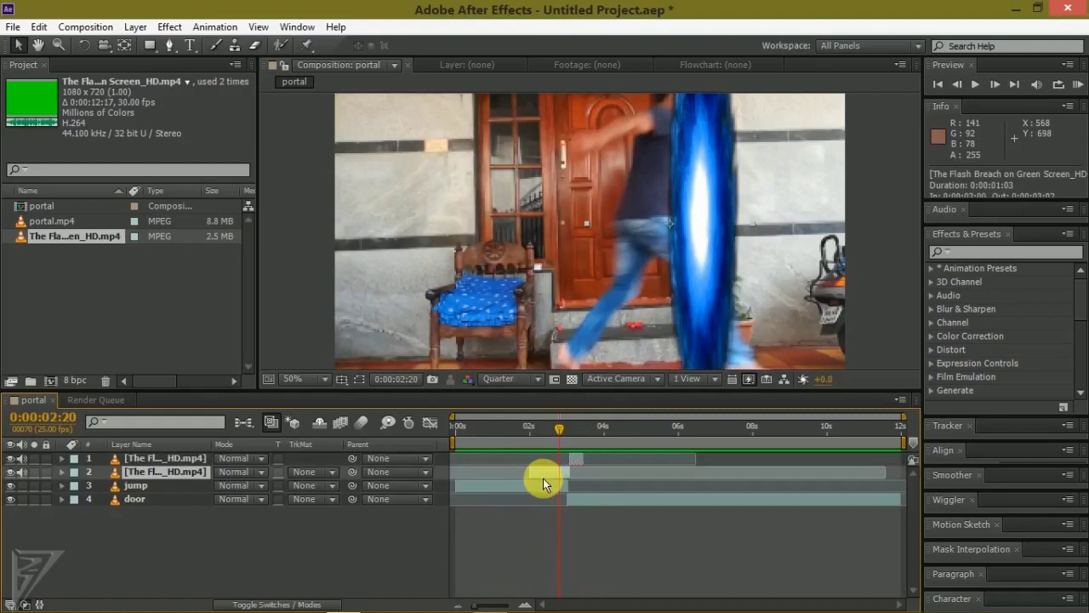
pyautogui.click(538, 484)
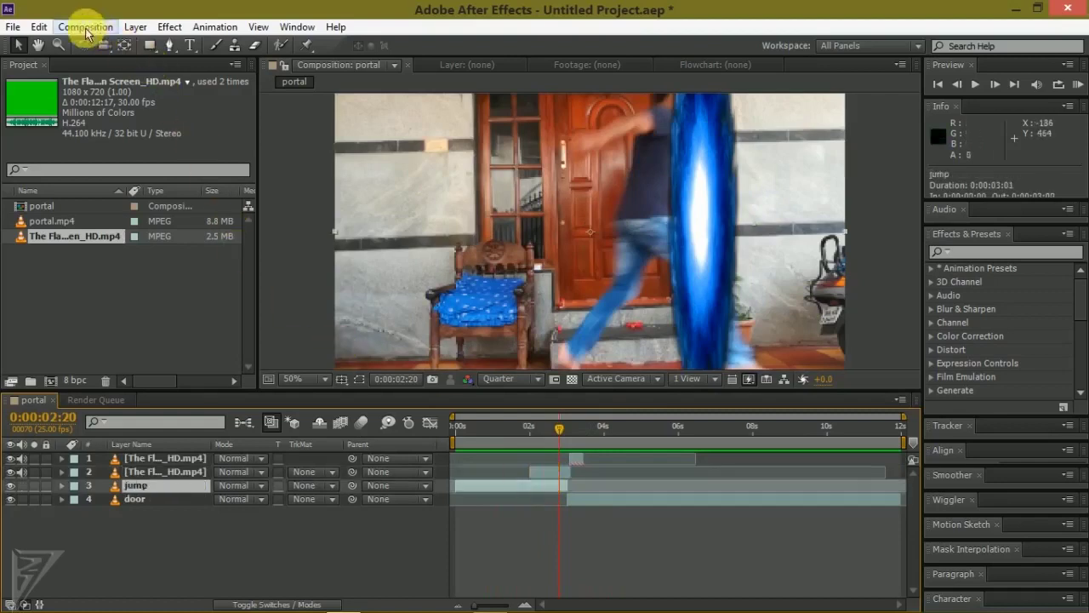
# - Duplicate the jump layer at 0:00:02:18 and drag 'jump 2' just above door
pyautogui.click(39, 26)
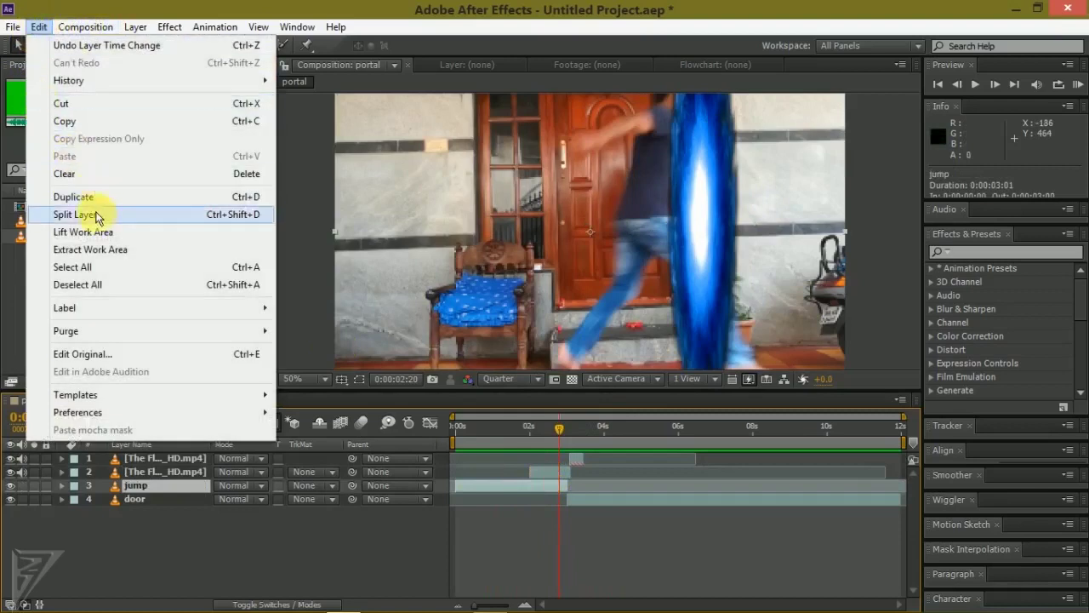
pyautogui.click(93, 199)
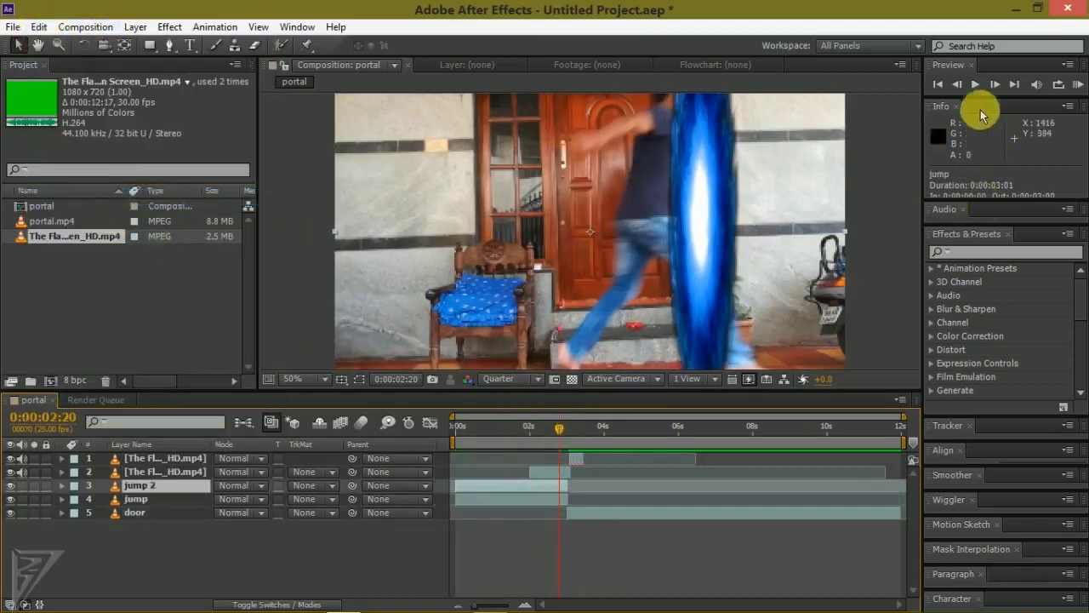
pyautogui.click(959, 87)
pyautogui.click(959, 88)
pyautogui.click(961, 88)
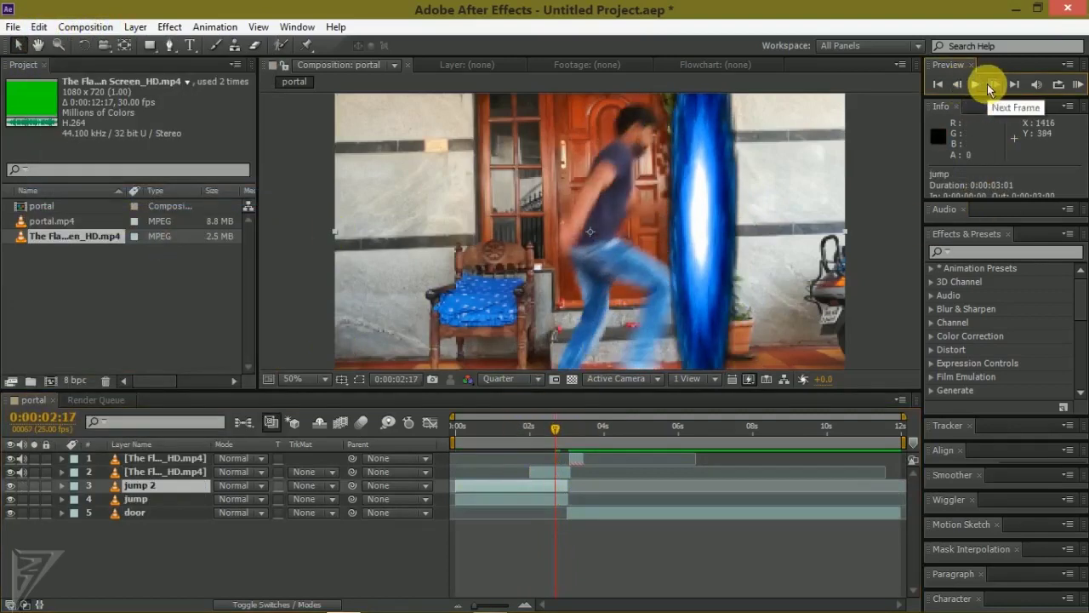
pyautogui.click(995, 85)
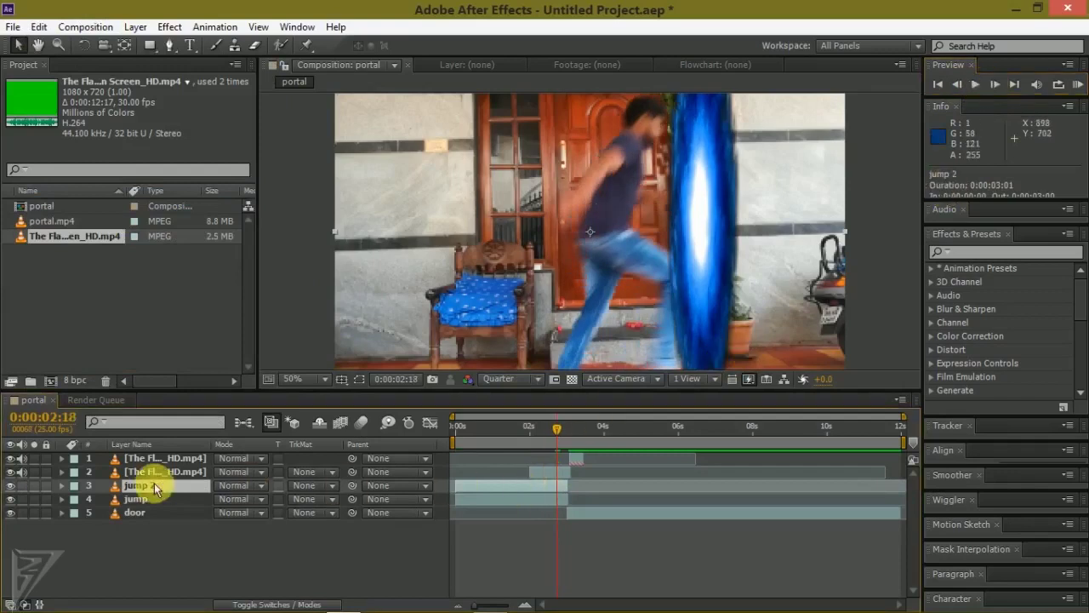
pyautogui.moveTo(151, 485); pyautogui.dragTo(155, 513)
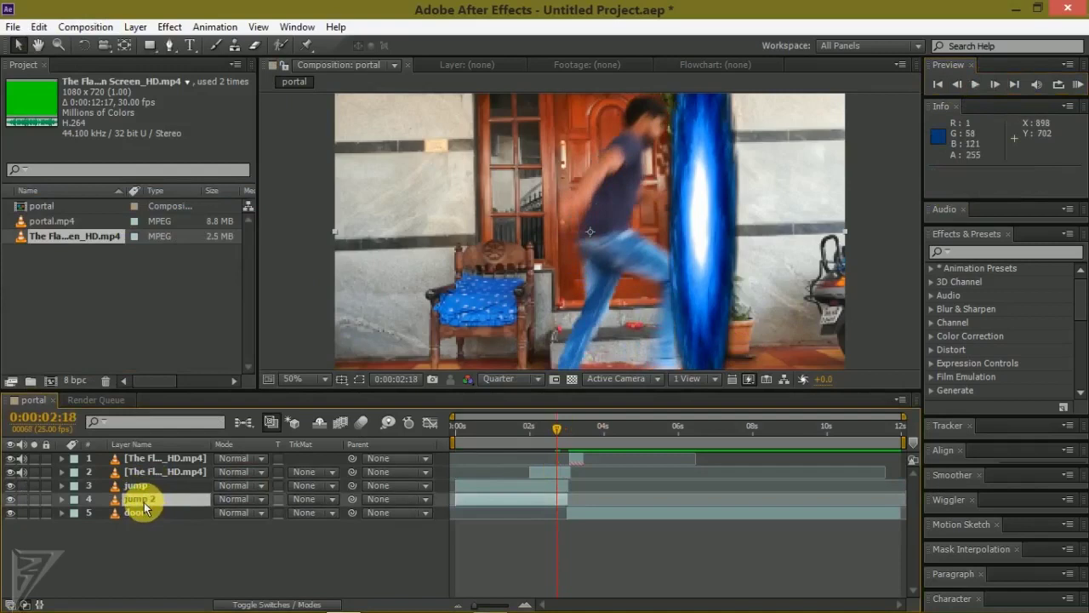
# - Roto-brush the jumping person, including the head, on the first frame of jump 2
pyautogui.click(281, 47)
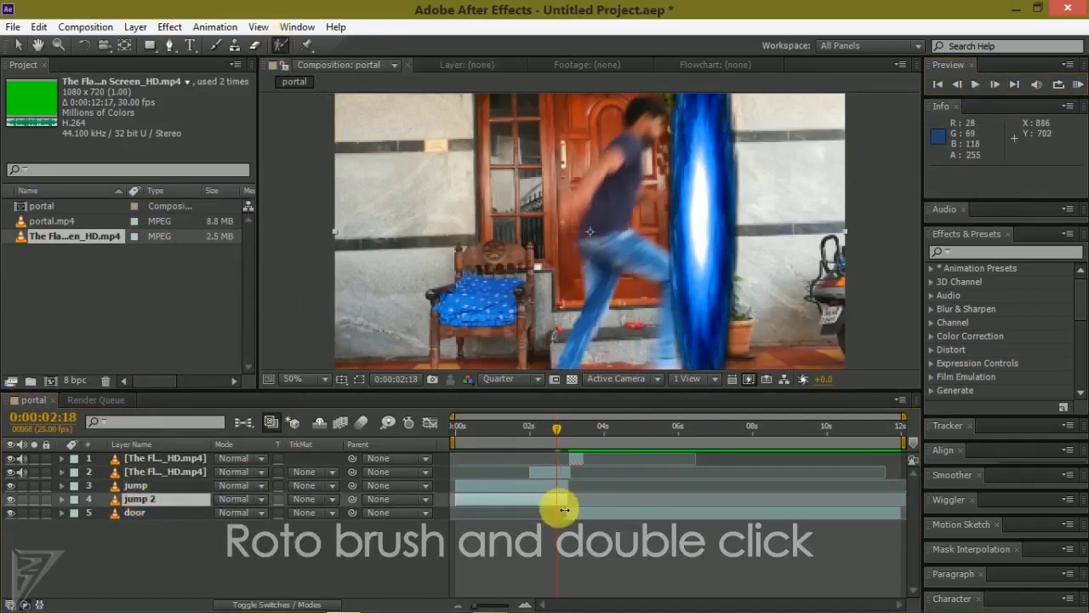
pyautogui.doubleClick(537, 505)
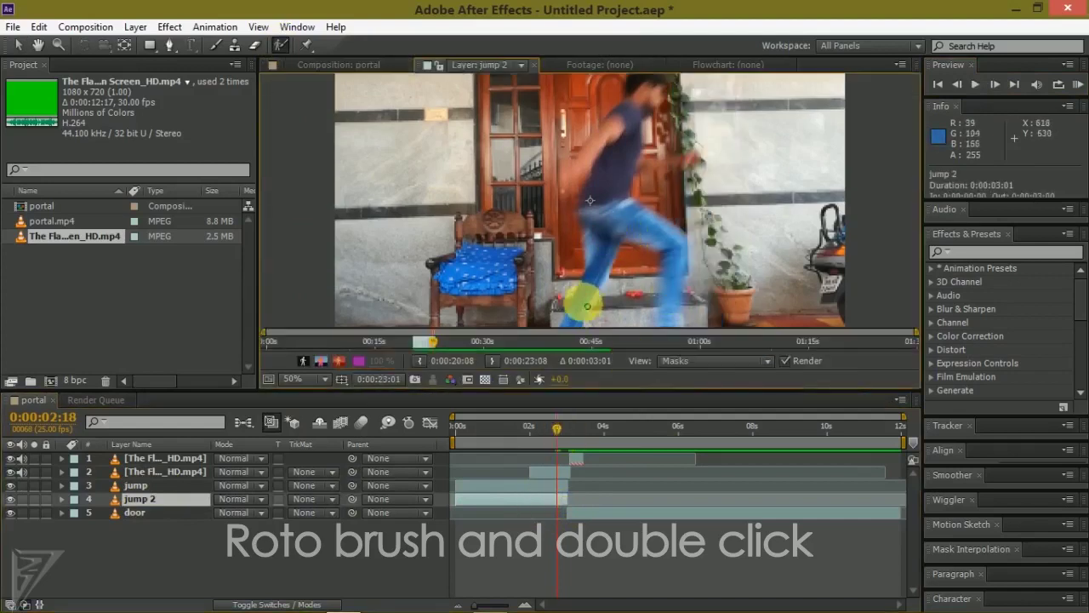
pyautogui.press(',')
pyautogui.moveTo(580, 269); pyautogui.dragTo(606, 138)
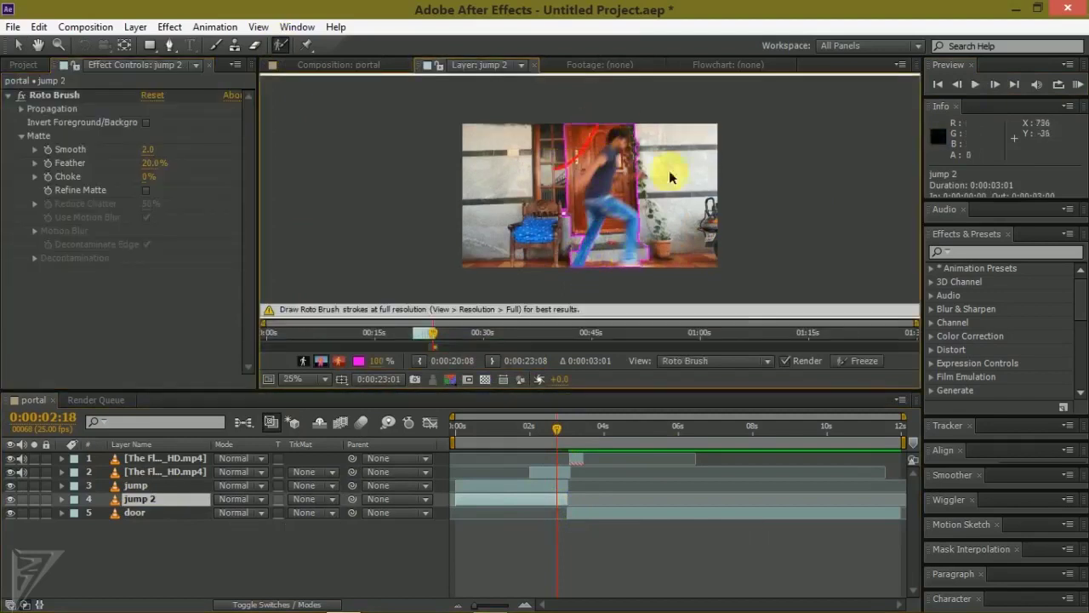
pyautogui.scroll(1, 619, 156)
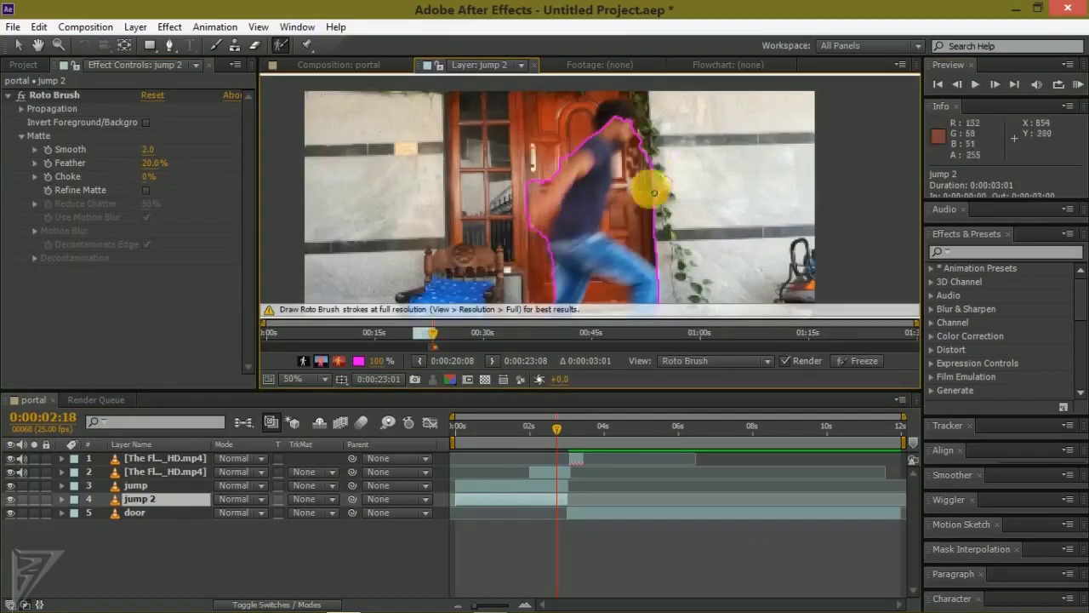
pyautogui.scroll(-2, 647, 238)
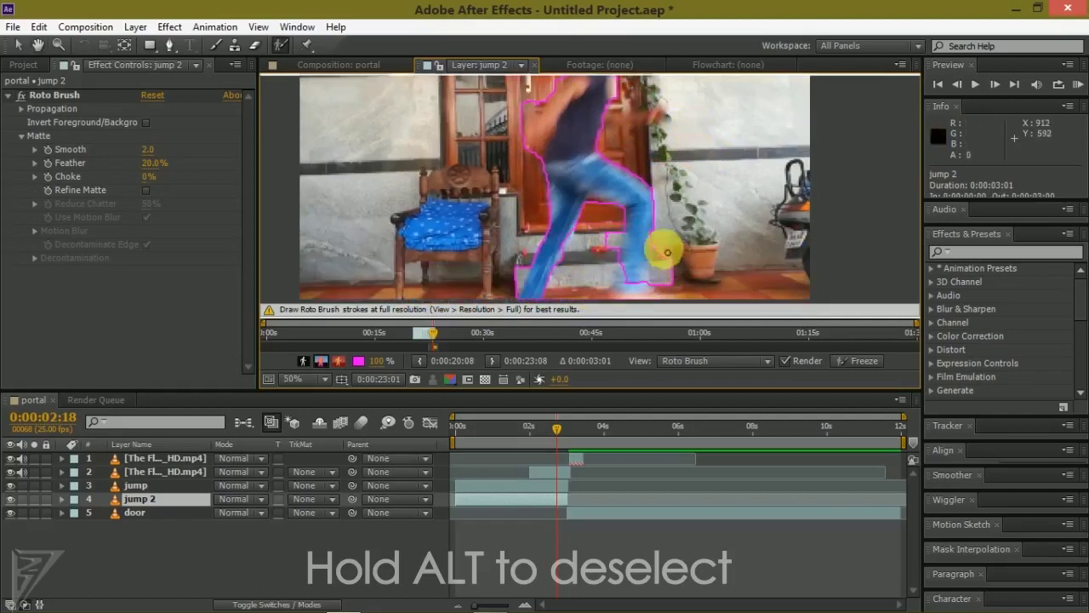
pyautogui.scroll(2, 578, 246)
pyautogui.moveTo(621, 126); pyautogui.dragTo(640, 91)
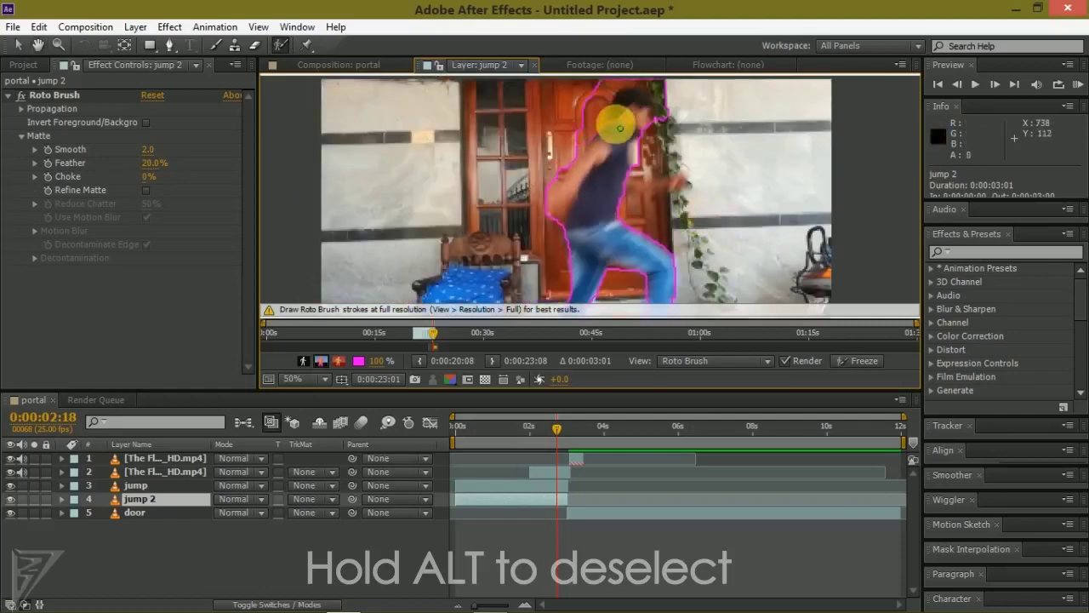
# - Refine the matte over the next frames, excluding the door area and the stray patch by the right leg
pyautogui.click(996, 84)
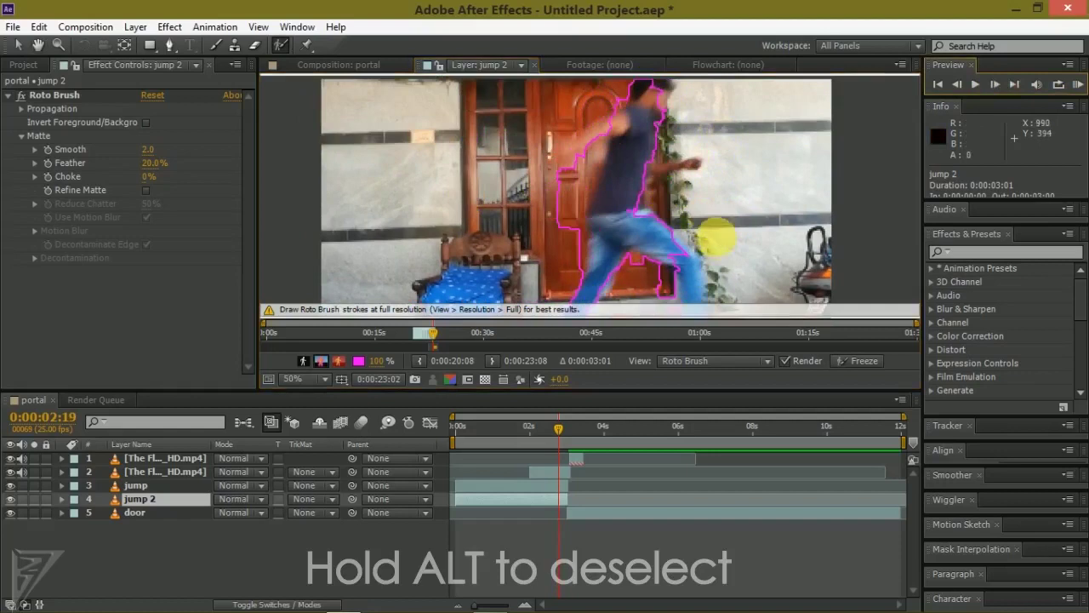
pyautogui.scroll(-2, 595, 238)
pyautogui.moveTo(517, 102); pyautogui.dragTo(498, 200)
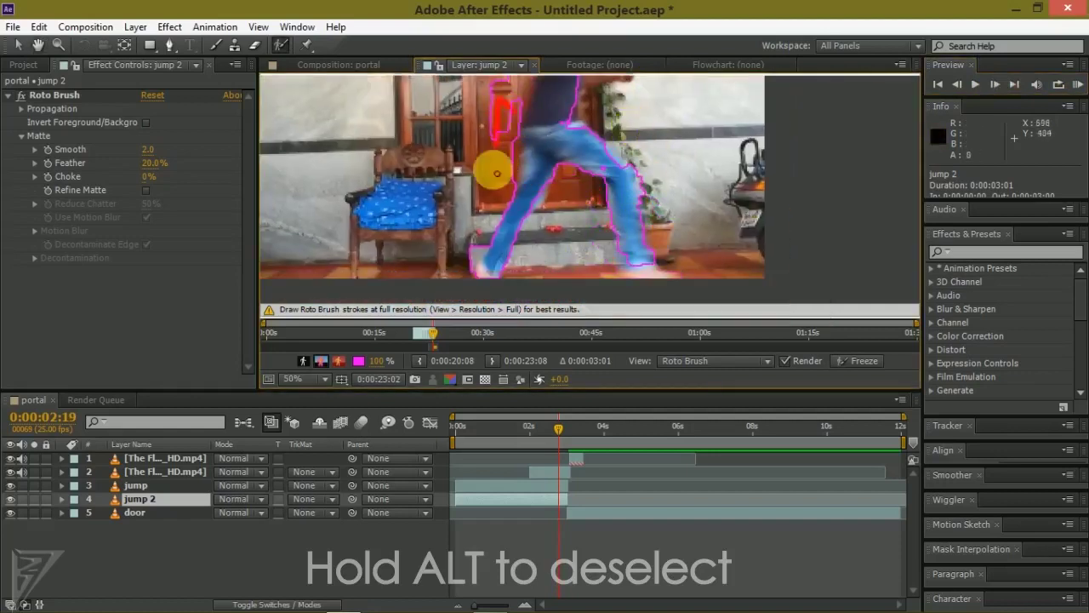
pyautogui.hotkey('ctrl', 'z')
pyautogui.scroll(2, 510, 183)
pyautogui.moveTo(550, 259); pyautogui.dragTo(564, 165)
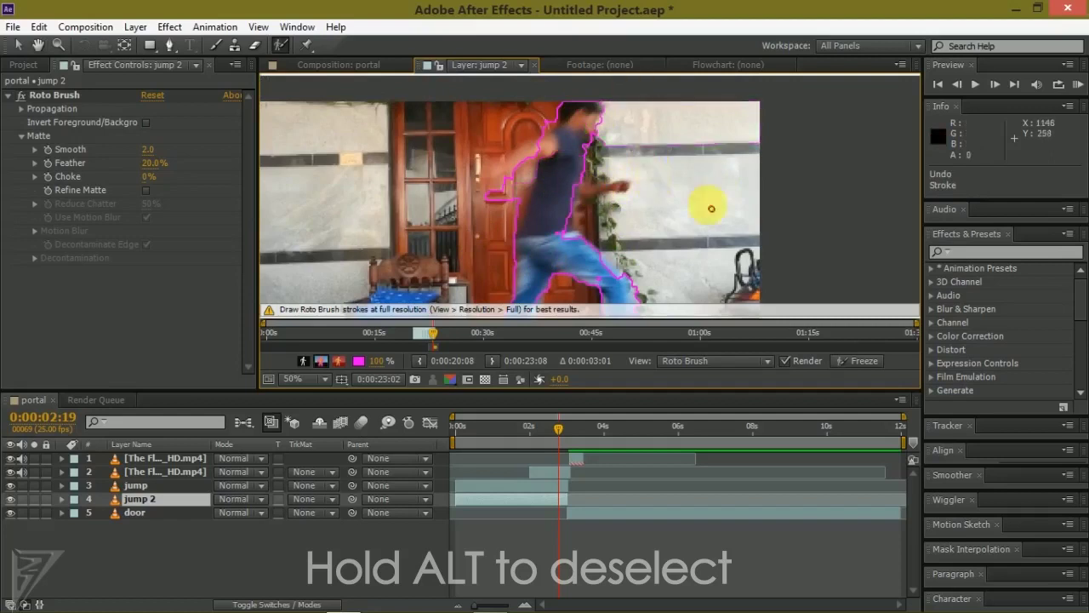
pyautogui.click(995, 84)
pyautogui.moveTo(501, 223); pyautogui.dragTo(511, 190)
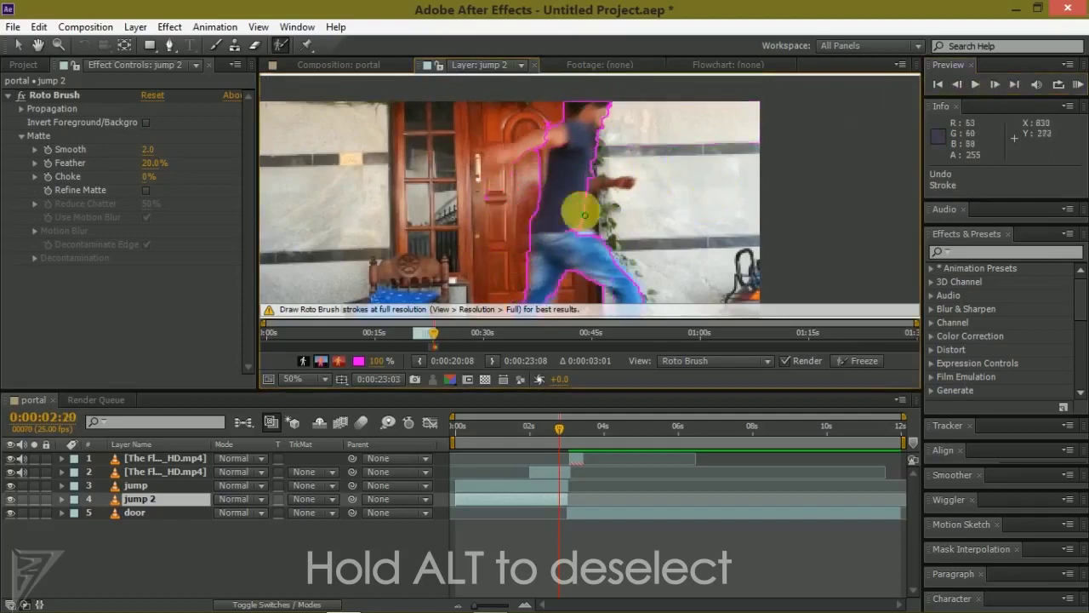
pyautogui.scroll(-2, 600, 215)
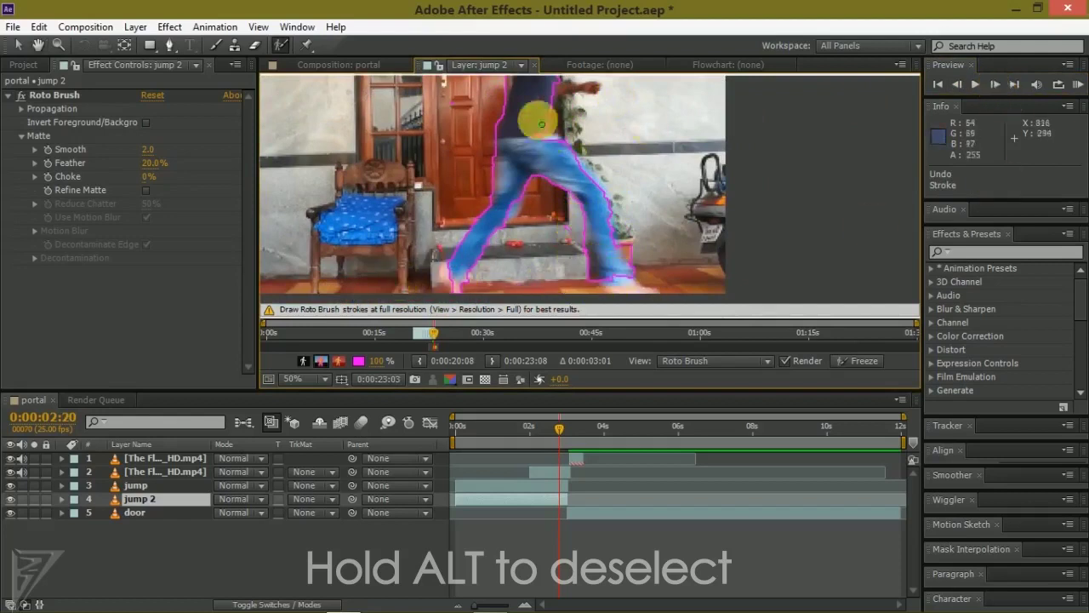
pyautogui.click(995, 85)
pyautogui.moveTo(578, 225); pyautogui.dragTo(611, 293)
# - Propagate the matte to 0:00:03:06, adding missed parts of the figure, then go back to the portal comp
pyautogui.click(994, 85)
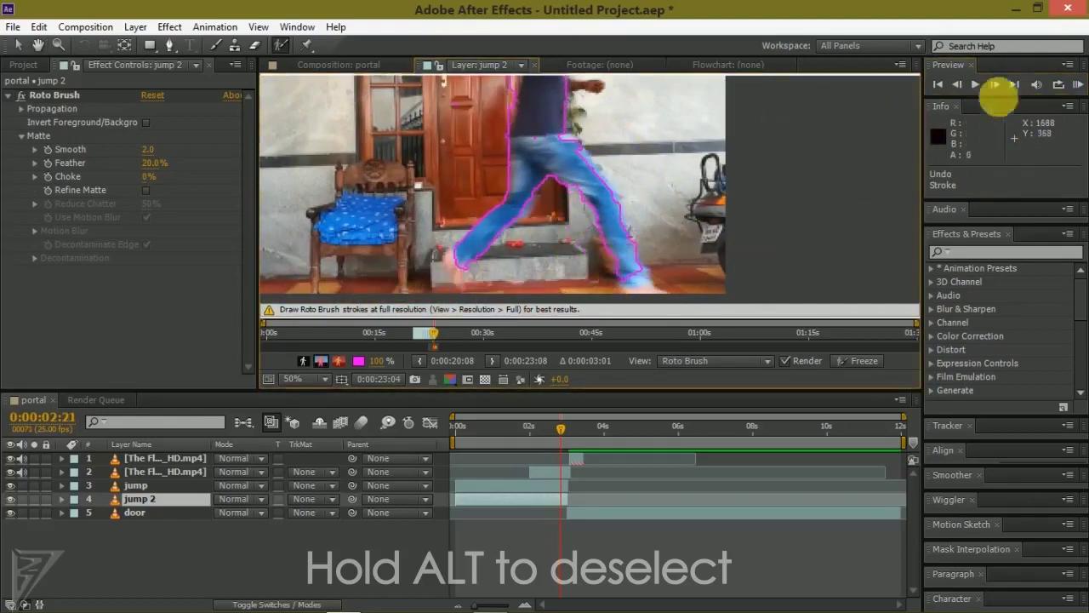
pyautogui.click(991, 84)
pyautogui.press(',')
pyautogui.click(988, 85)
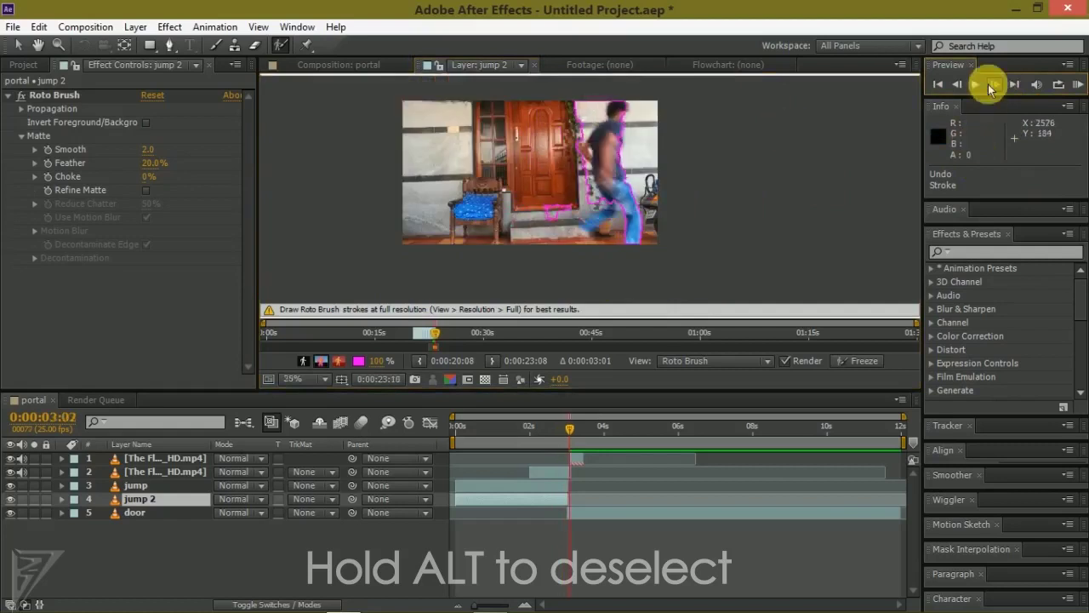
pyautogui.click(987, 84)
pyautogui.moveTo(587, 208); pyautogui.dragTo(551, 225)
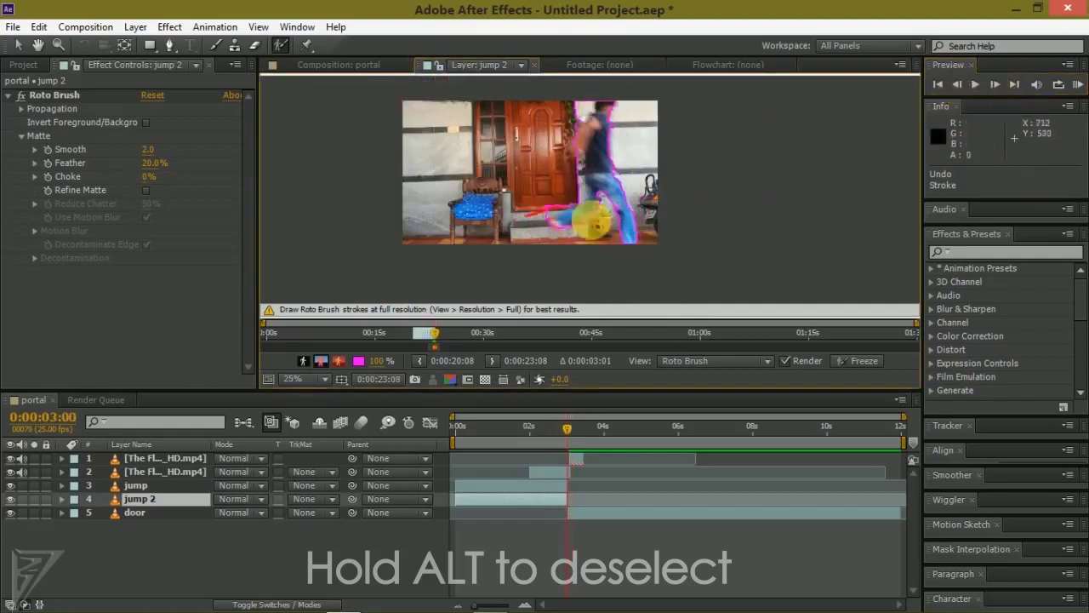
pyautogui.click(995, 84)
pyautogui.click(994, 84)
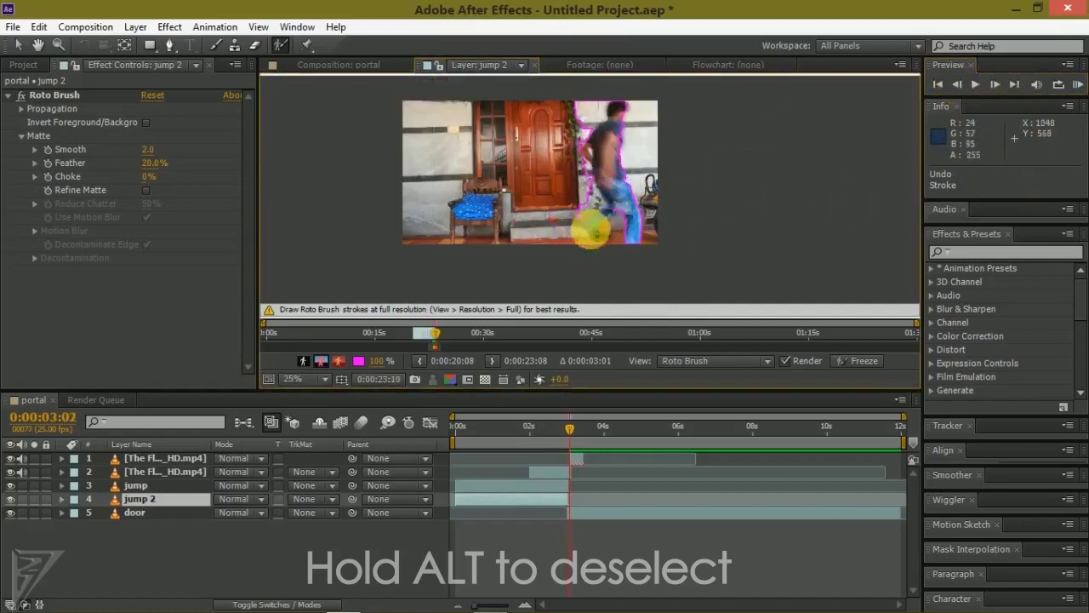
pyautogui.press('pagedown')
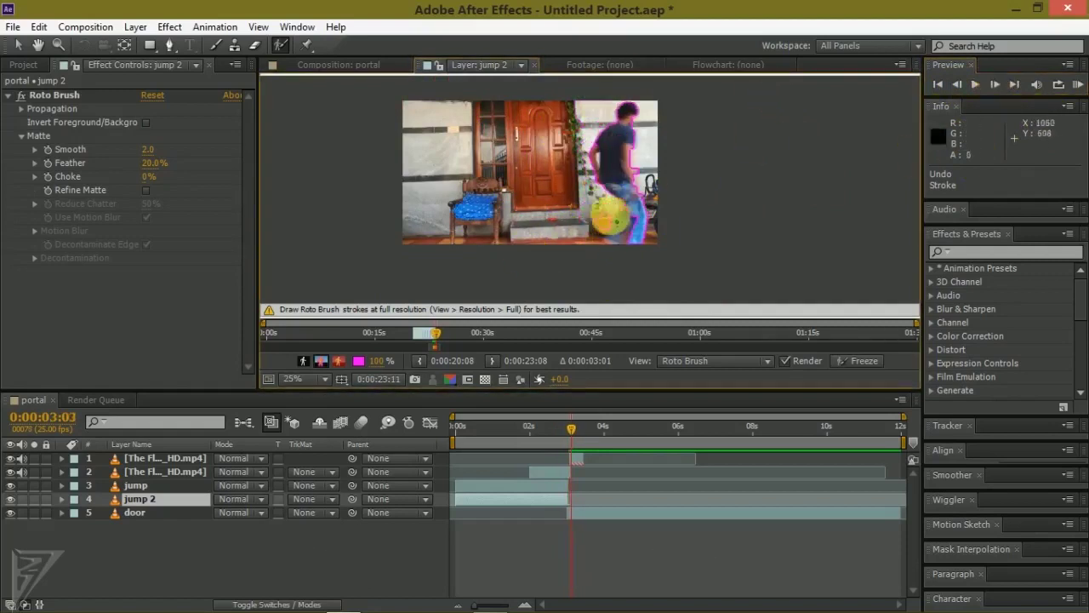
pyautogui.click(995, 84)
pyautogui.click(995, 84)
pyautogui.click(995, 84)
pyautogui.click(994, 85)
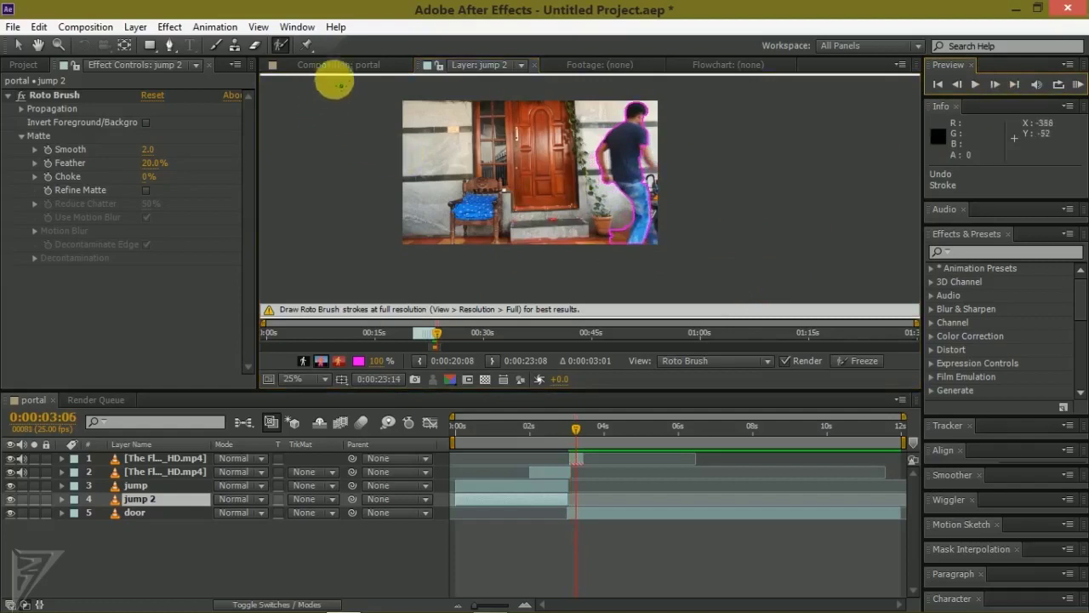
pyautogui.click(491, 503)
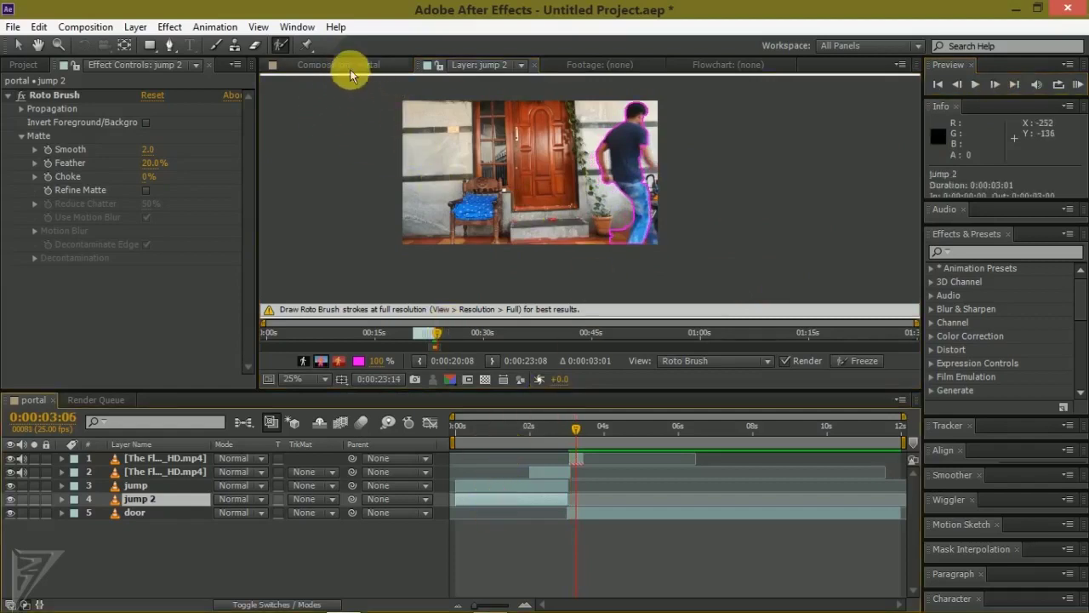
pyautogui.click(351, 66)
# - Move jump 2 to the top of the layer stack at 0:00:02:18 and step through the jump to check it
pyautogui.moveTo(574, 434); pyautogui.dragTo(556, 434)
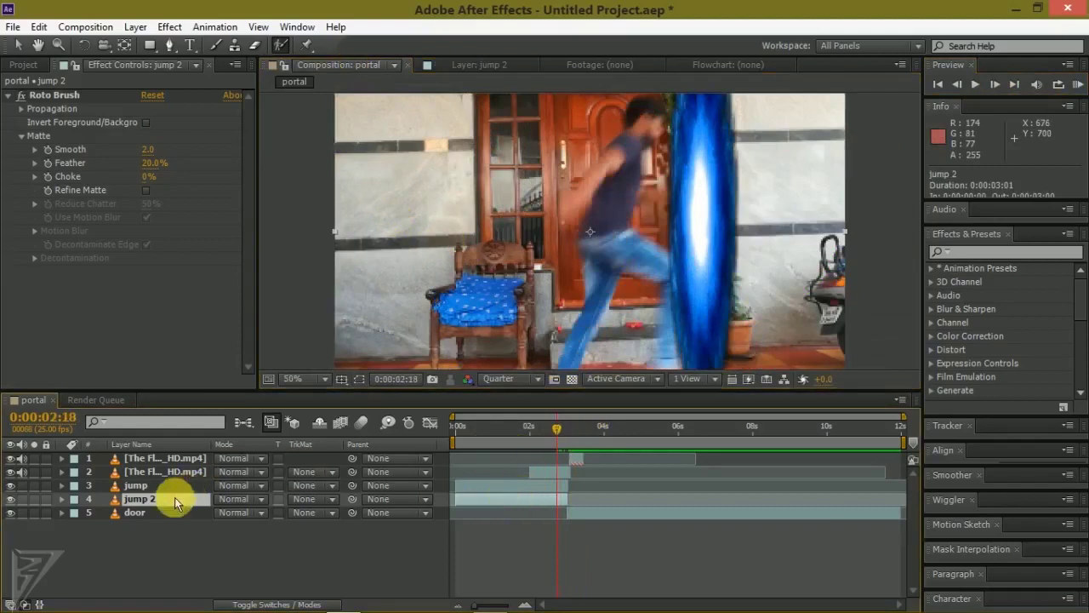
pyautogui.moveTo(174, 499); pyautogui.dragTo(185, 442)
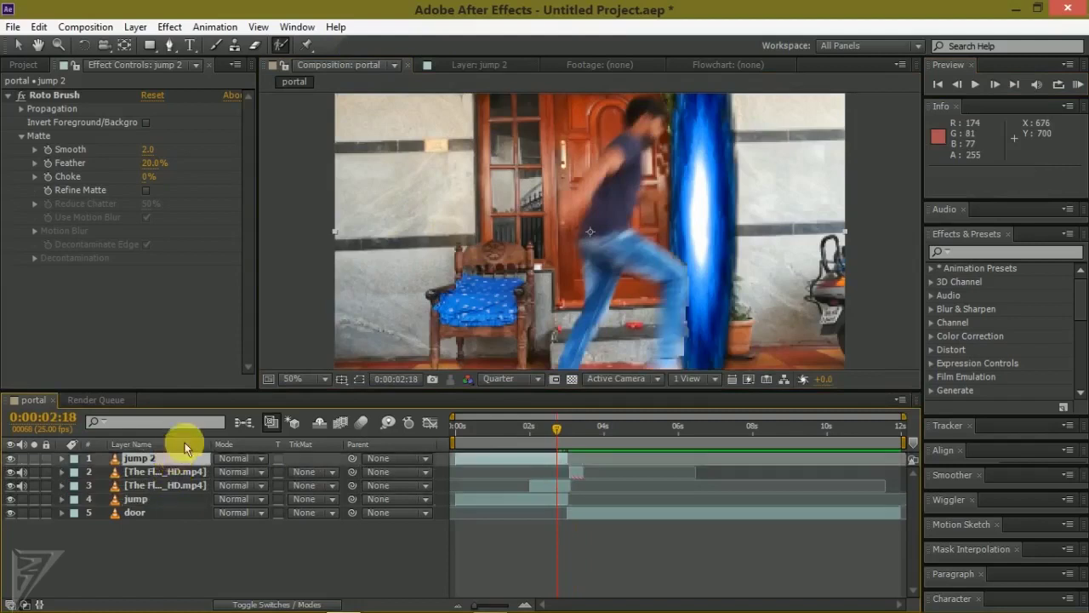
pyautogui.click(996, 85)
pyautogui.click(1000, 91)
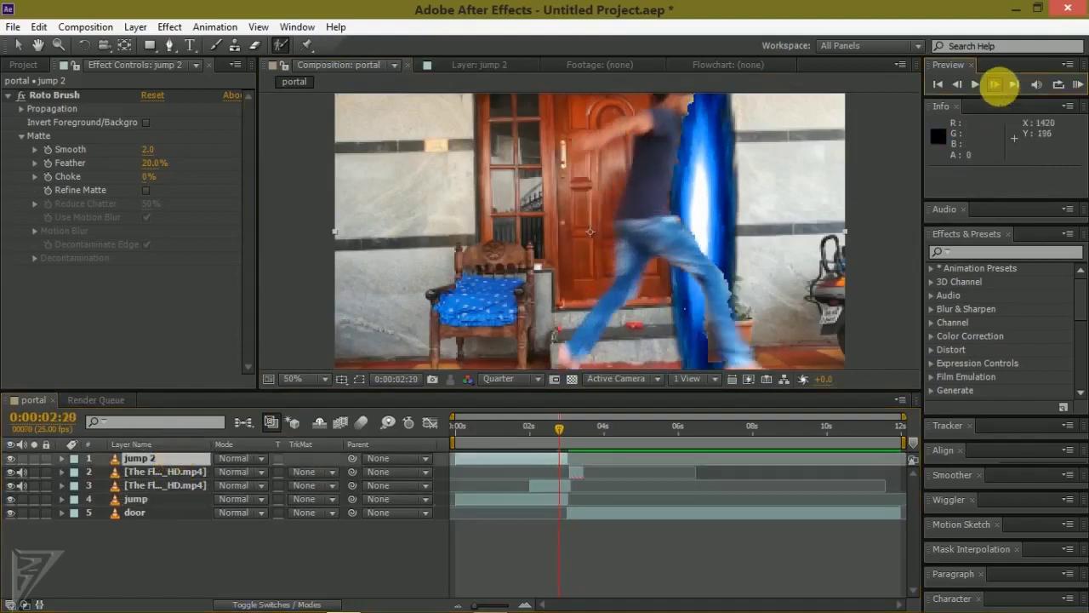
pyautogui.click(997, 85)
pyautogui.click(997, 85)
pyautogui.click(997, 85)
pyautogui.click(997, 85)
pyautogui.click(997, 85)
pyautogui.click(997, 85)
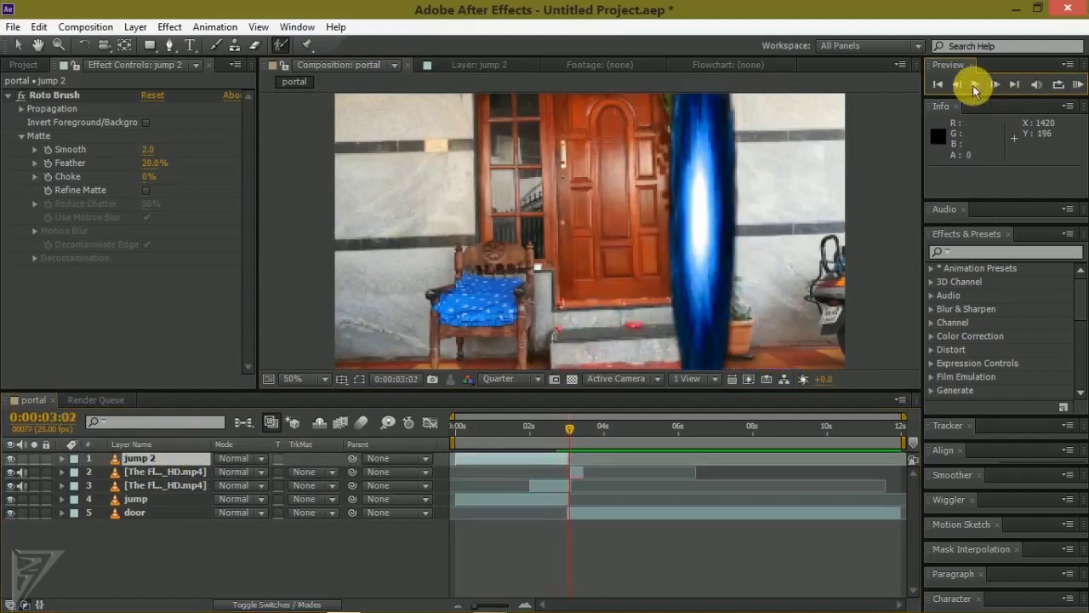
pyautogui.click(958, 85)
pyautogui.click(958, 85)
pyautogui.click(958, 85)
pyautogui.click(958, 85)
pyautogui.click(958, 85)
pyautogui.click(958, 85)
pyautogui.click(960, 85)
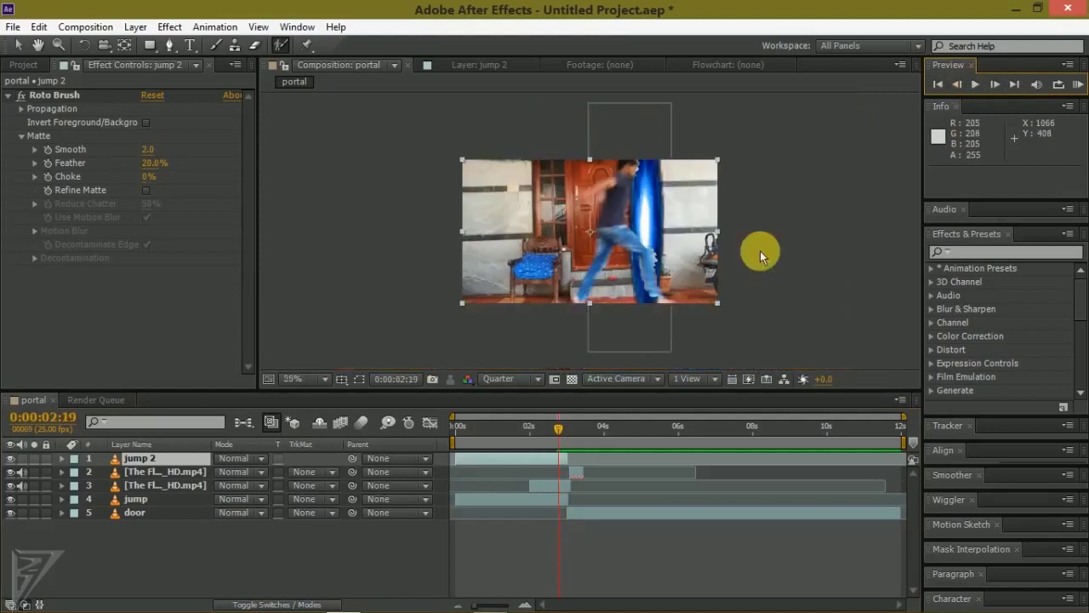
pyautogui.click(956, 85)
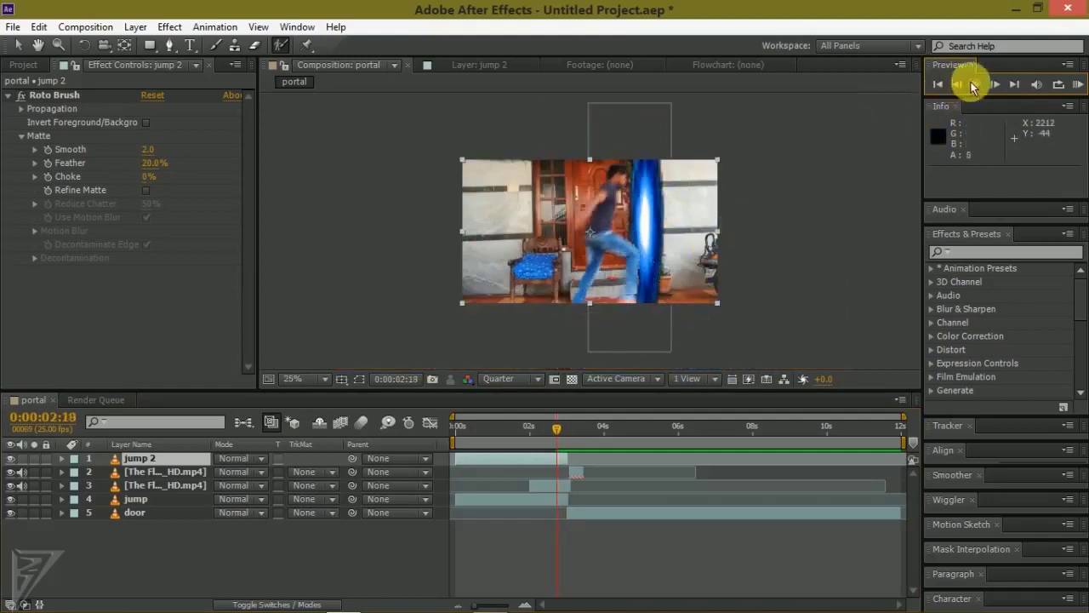
pyautogui.click(995, 84)
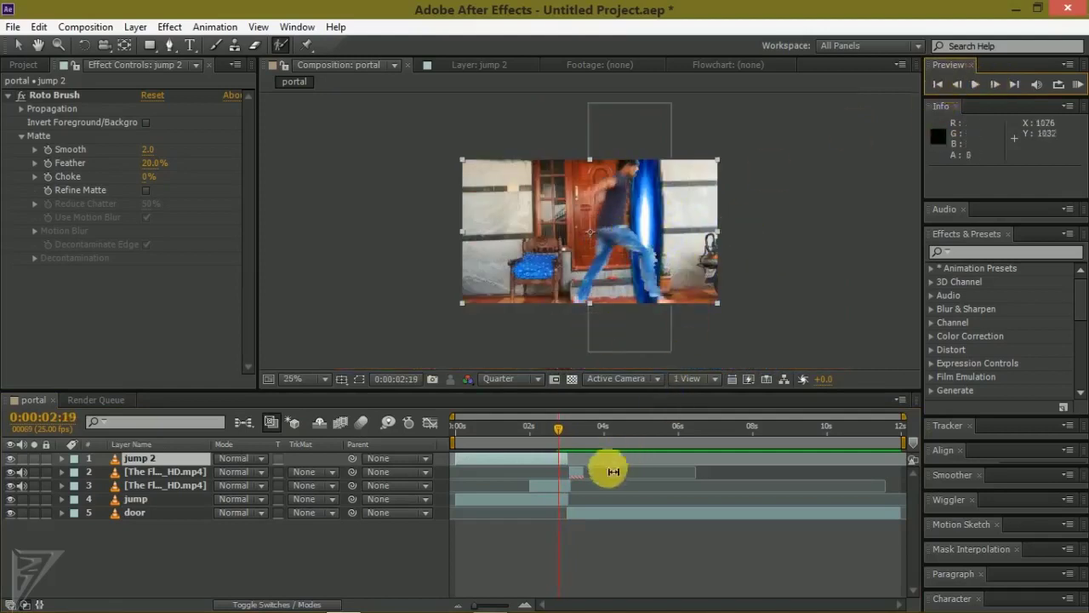
# - Close the keyed portal clip's Effect Controls panel and reselect jump 2
pyautogui.click(558, 493)
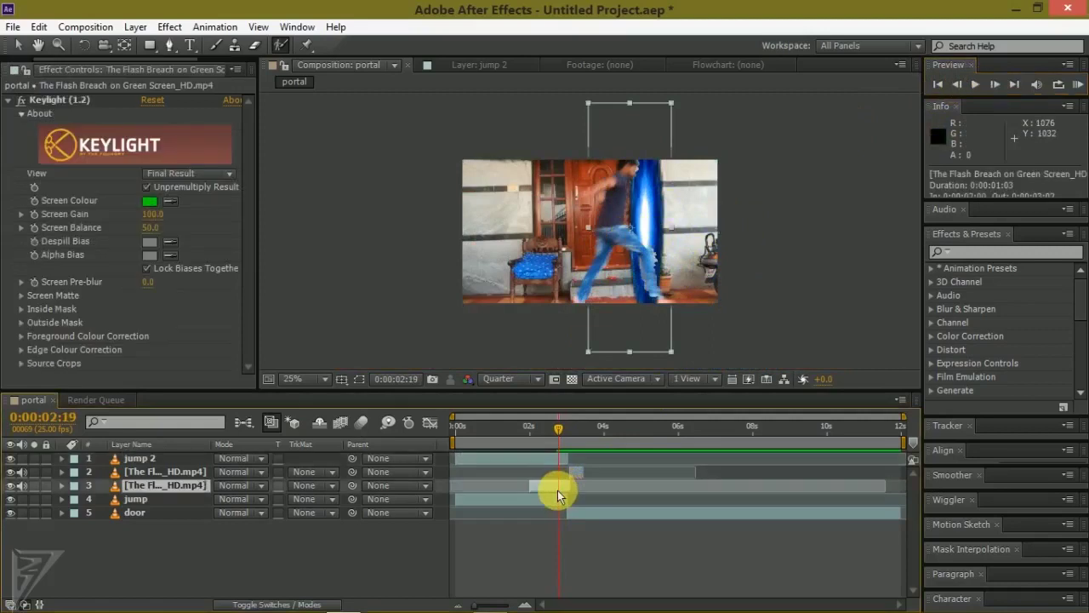
pyautogui.click(238, 68)
pyautogui.click(304, 108)
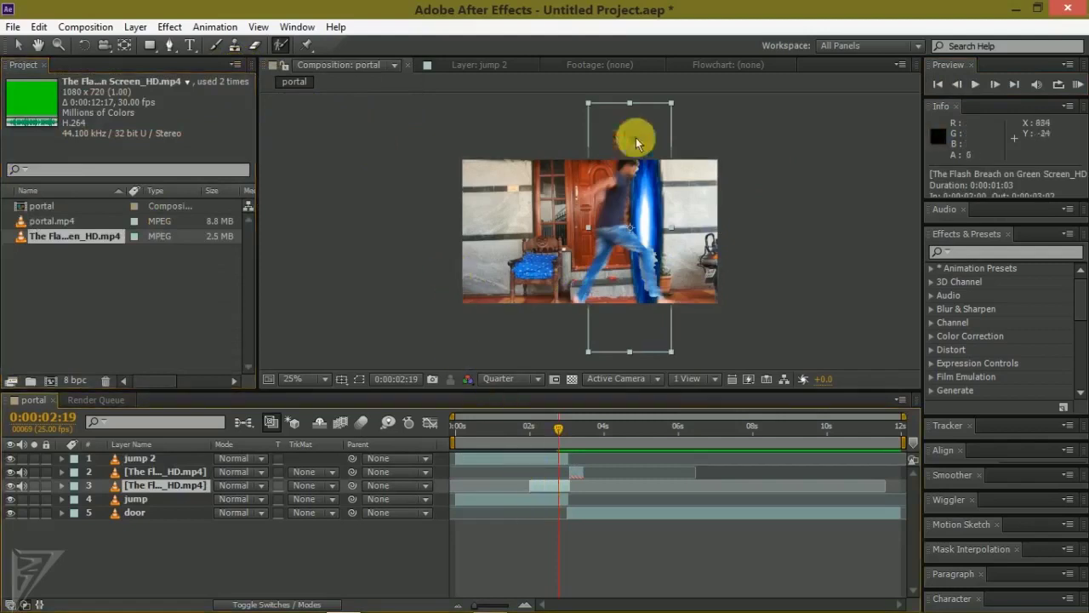
pyautogui.click(541, 458)
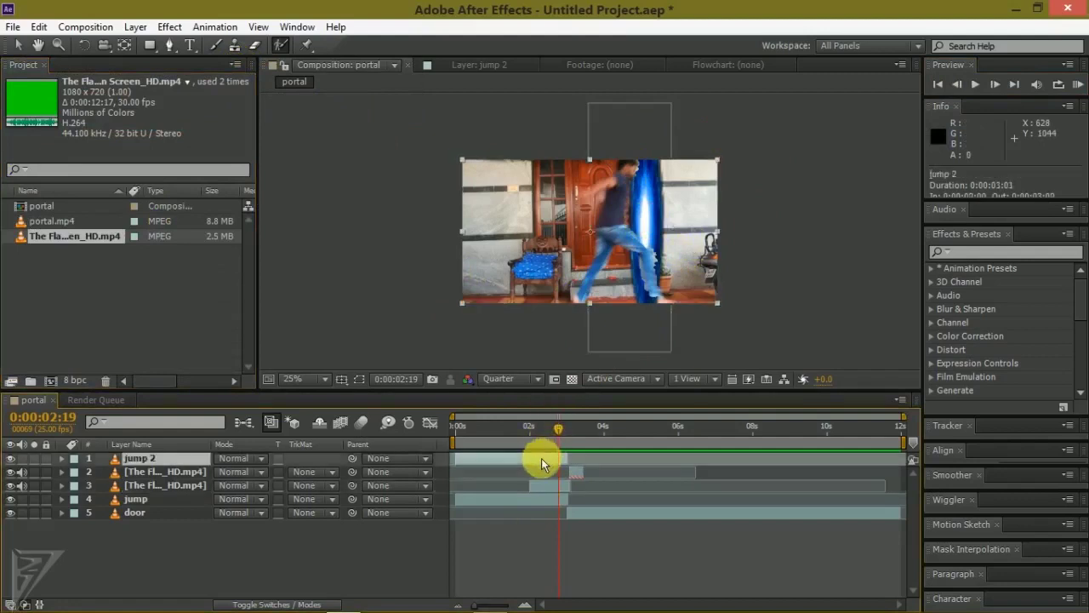
# - Draw a closed Pen mask on jump 2 that follows the portal's right edge
pyautogui.click(171, 46)
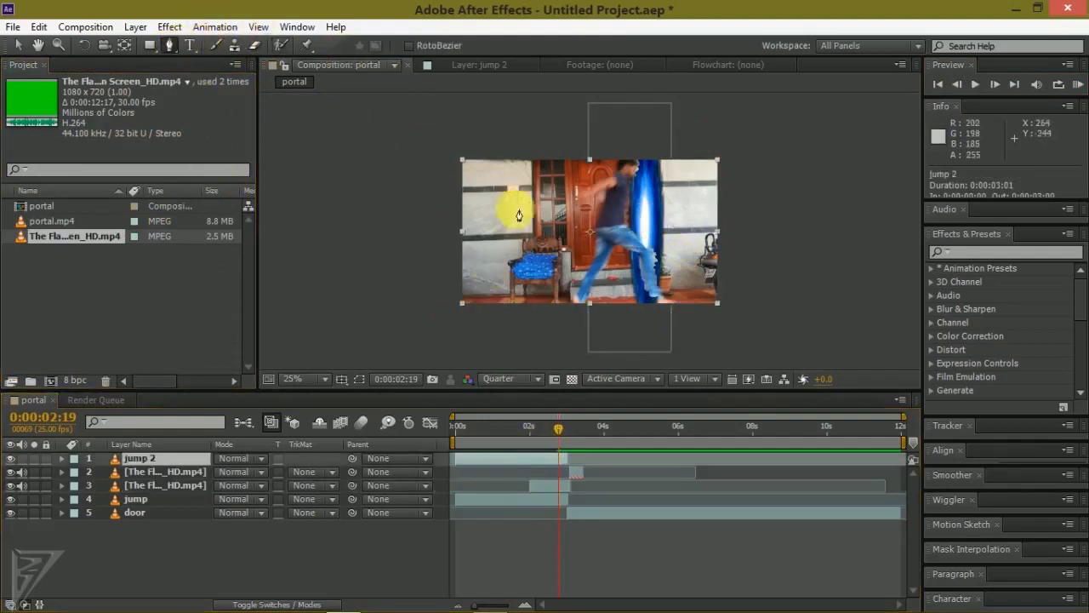
pyautogui.click(642, 146)
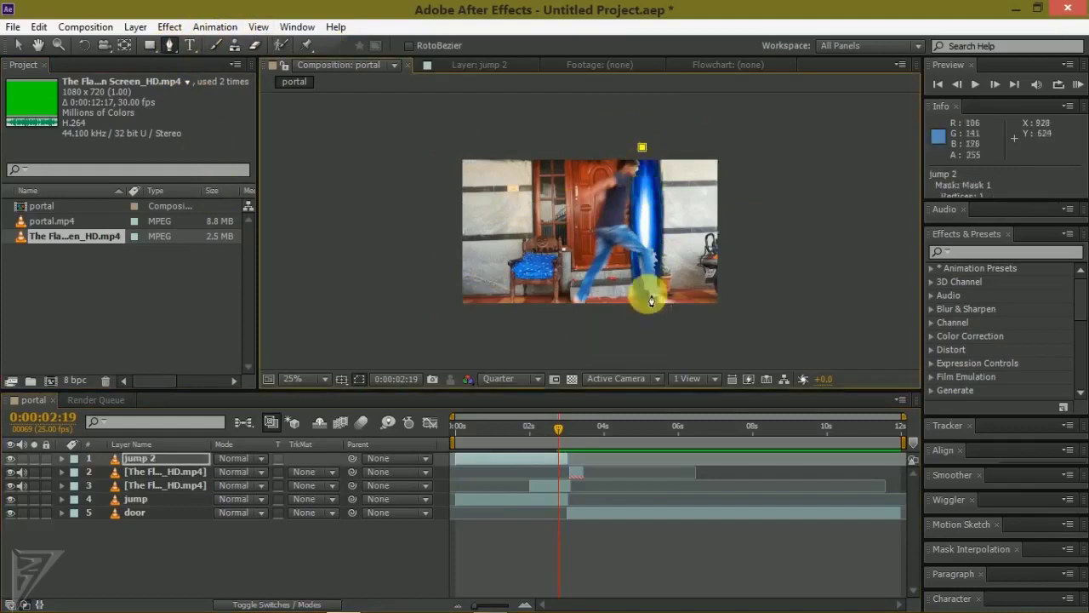
pyautogui.moveTo(639, 330)
pyautogui.mouseDown()
pyautogui.moveTo(619, 368)
pyautogui.moveTo(634, 367)
pyautogui.mouseUp()
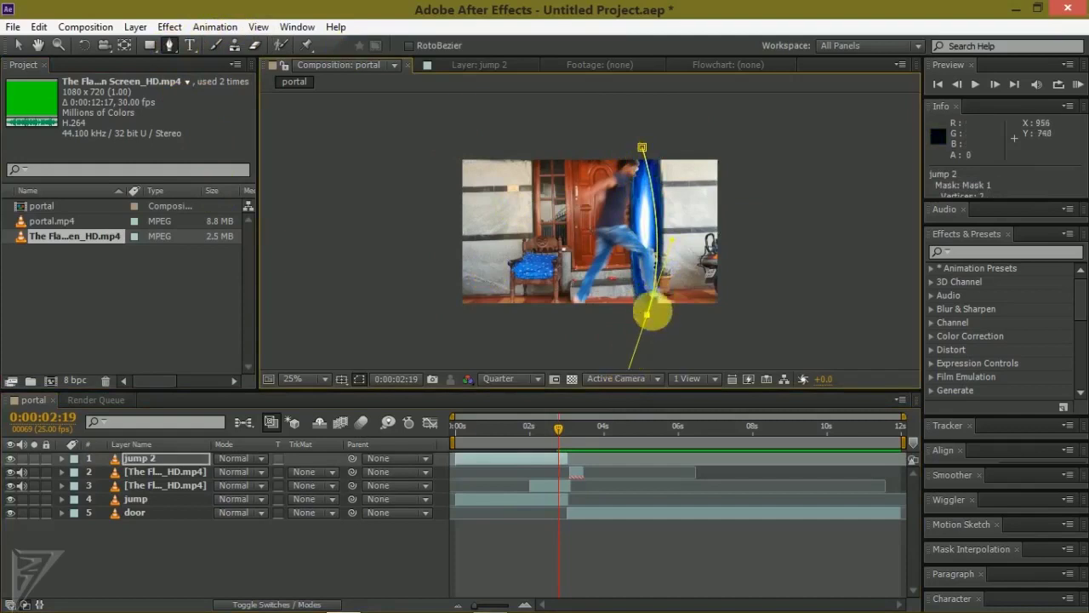
pyautogui.moveTo(648, 318); pyautogui.dragTo(640, 319)
pyautogui.click(747, 324)
pyautogui.click(785, 132)
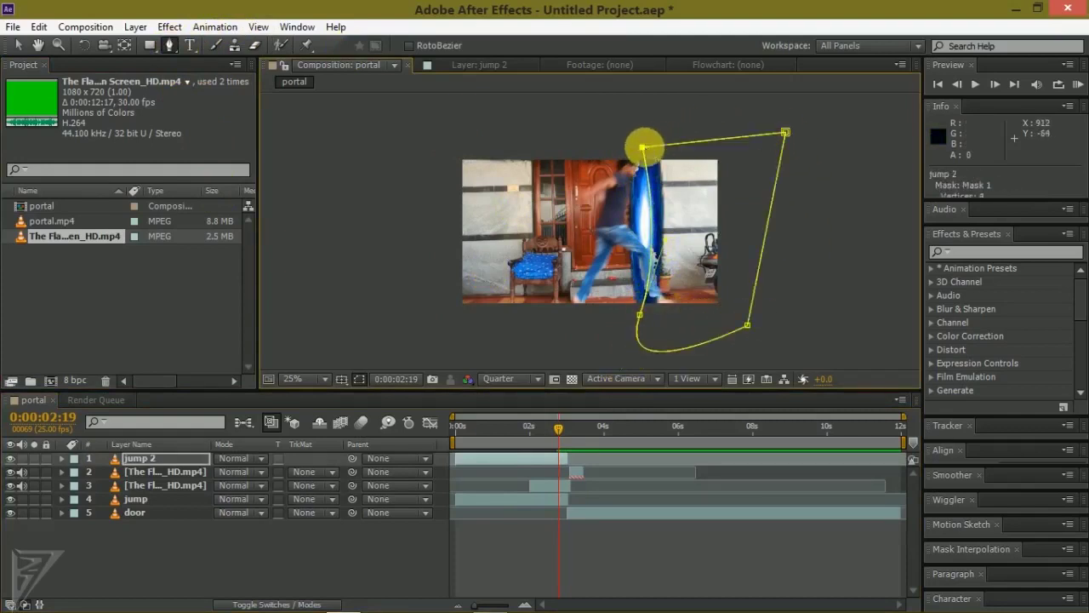
pyautogui.click(642, 147)
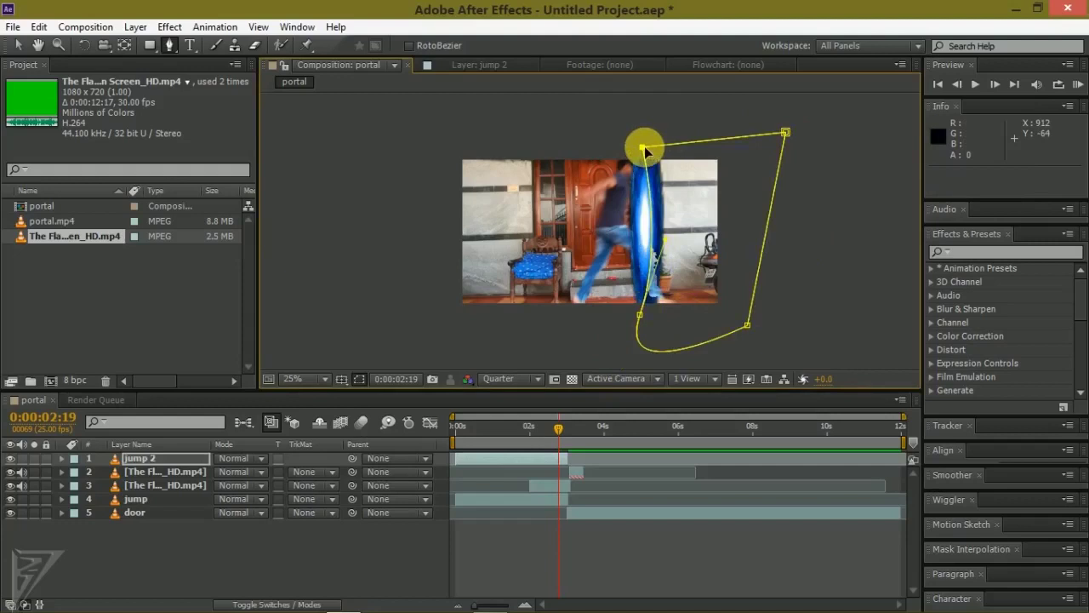
# - Reveal jump 2's inverted Mask 1 and step forward through the jump frames to check it
pyautogui.click(62, 457)
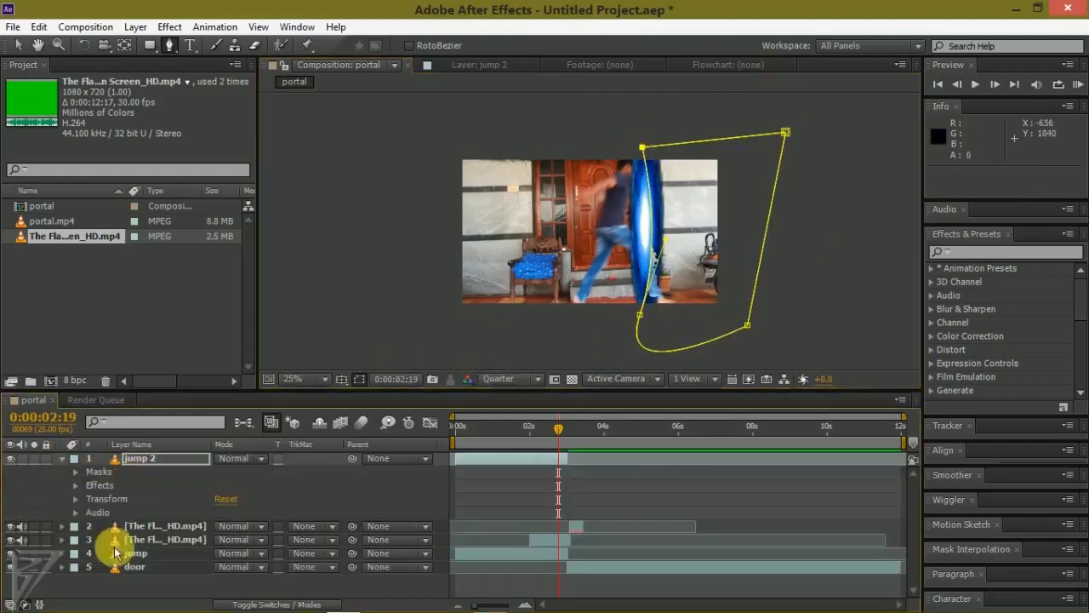
pyautogui.click(74, 474)
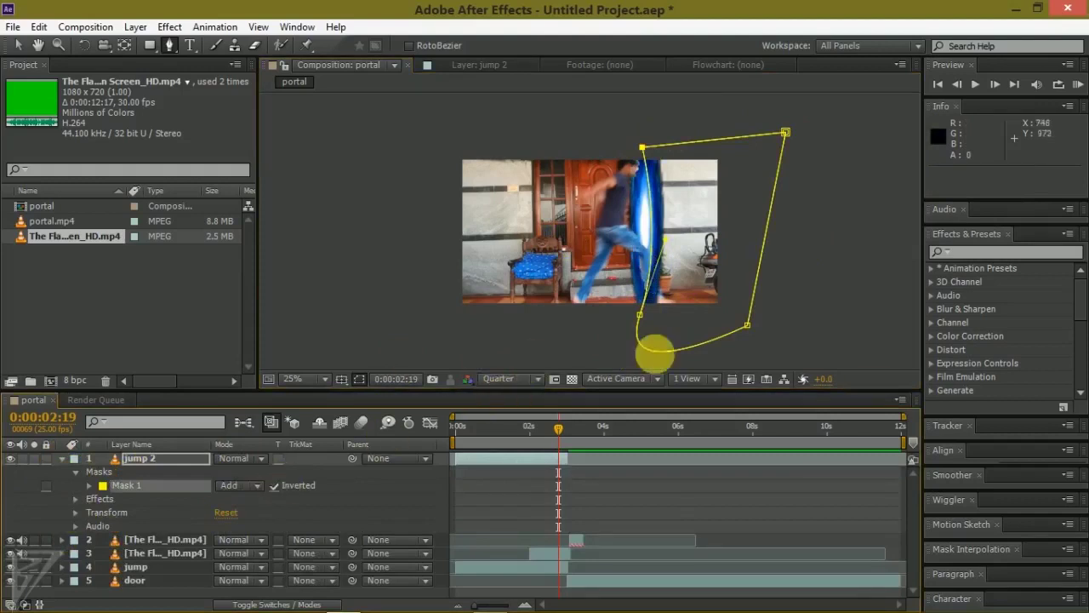
pyautogui.click(994, 82)
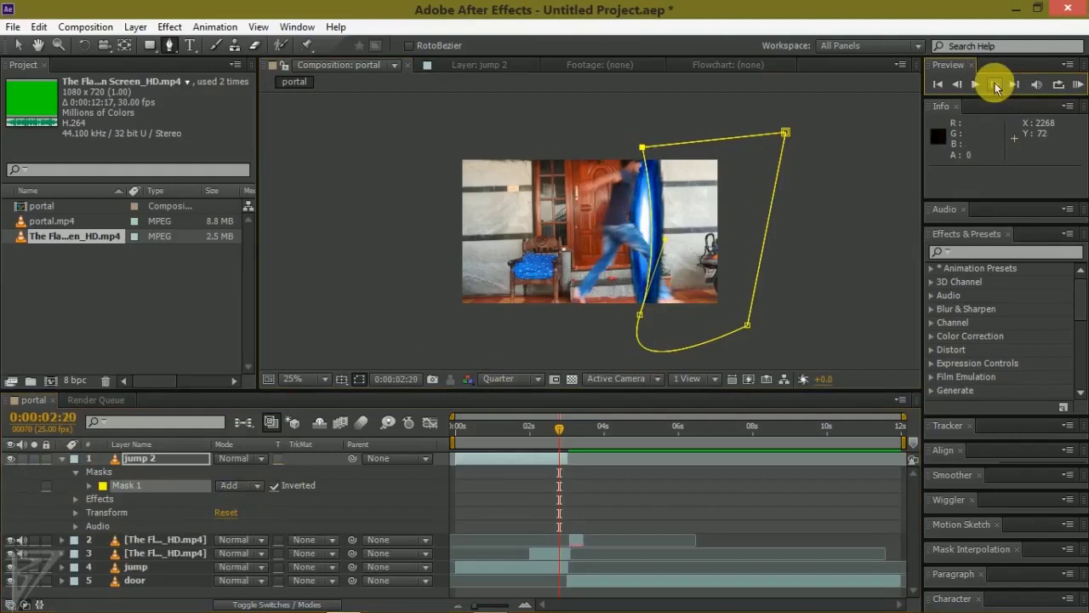
pyautogui.click(994, 82)
pyautogui.click(995, 83)
pyautogui.click(995, 82)
pyautogui.click(995, 82)
# - Select the jump layer and draw a closed Pen mask along the portal's edge
pyautogui.click(996, 85)
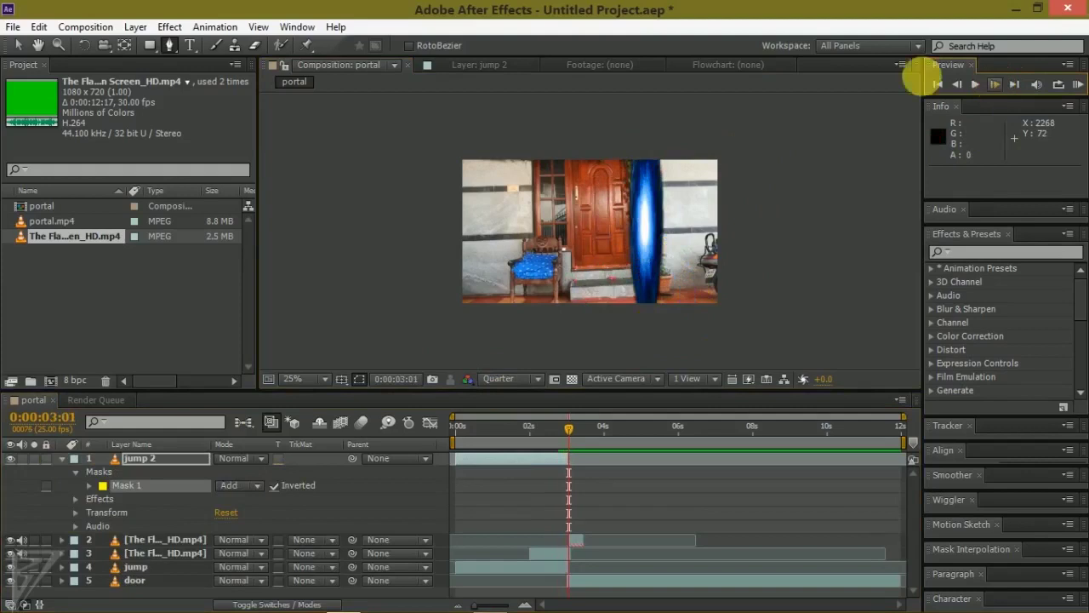
pyautogui.click(955, 84)
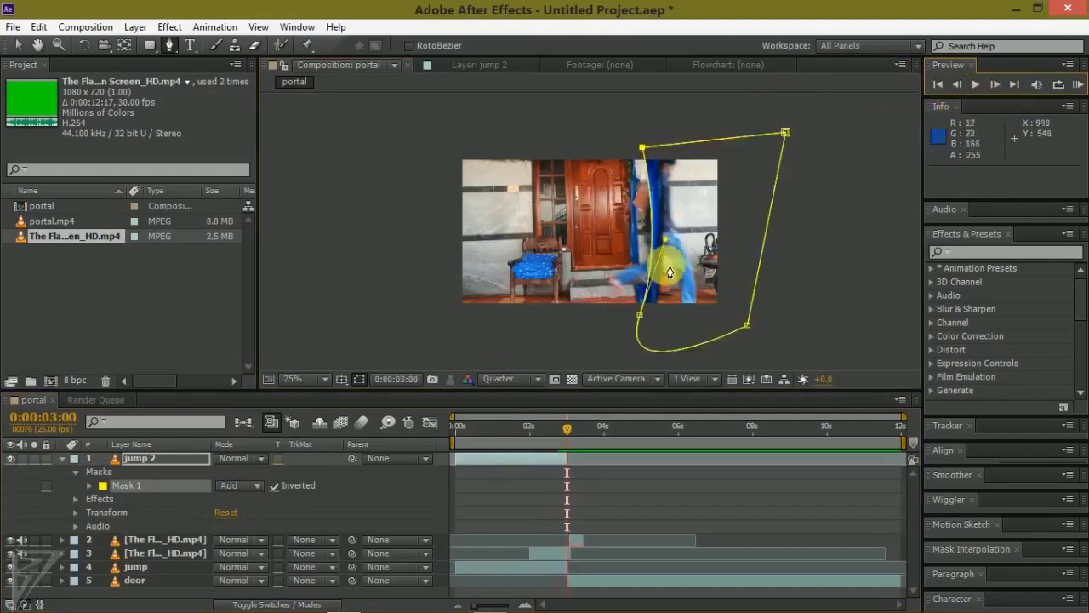
pyautogui.click(563, 566)
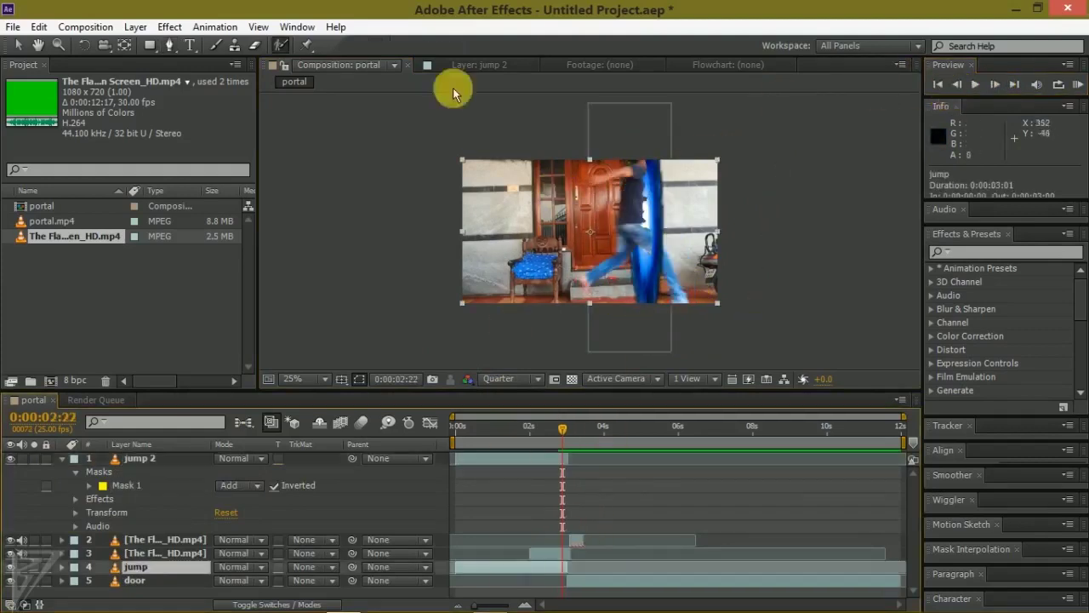
pyautogui.click(170, 45)
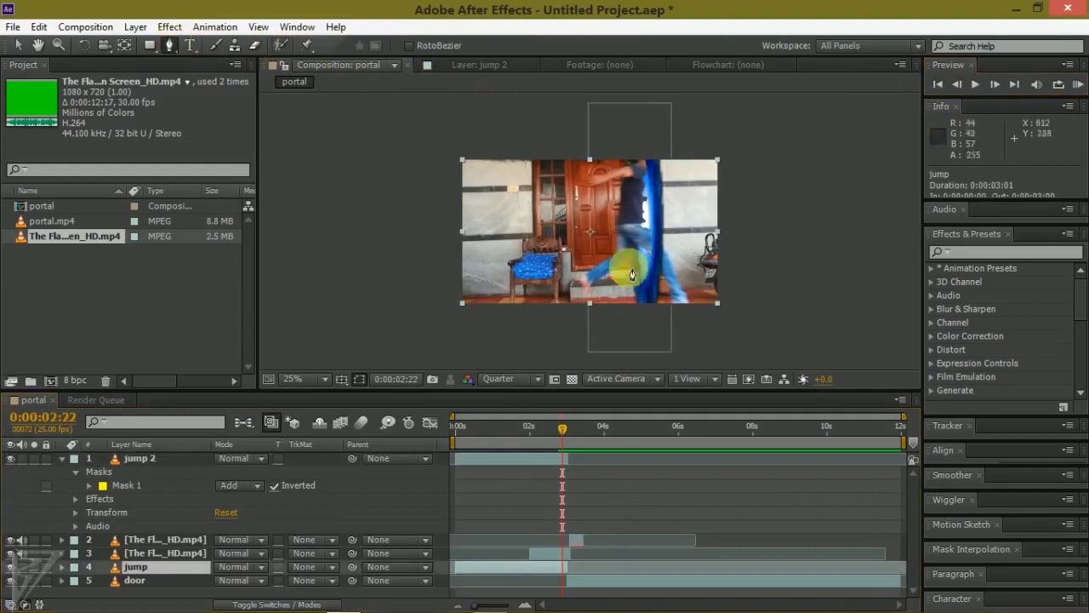
pyautogui.click(462, 570)
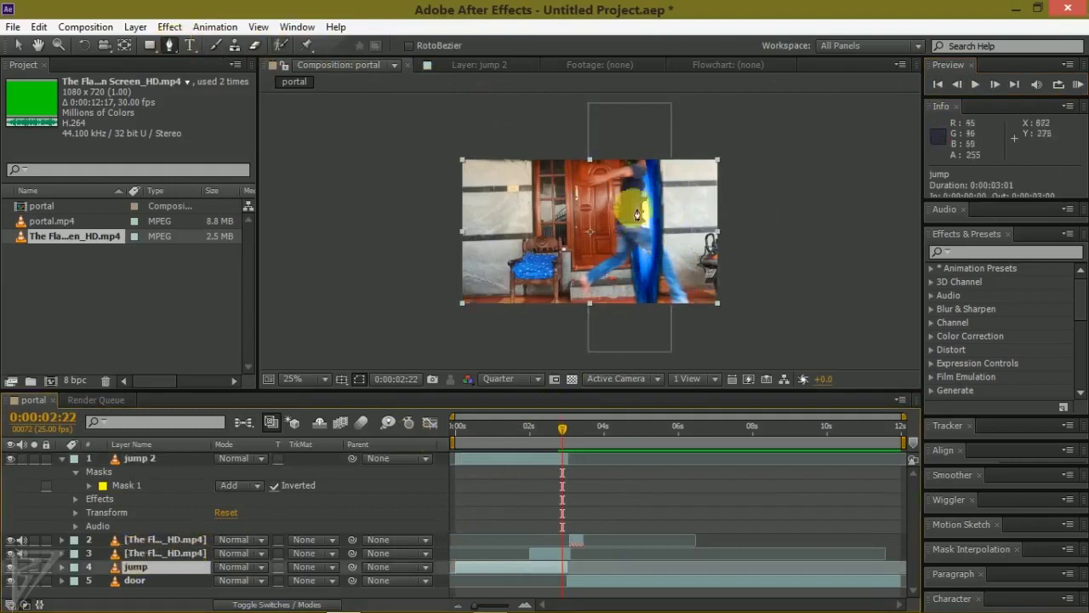
pyautogui.click(657, 148)
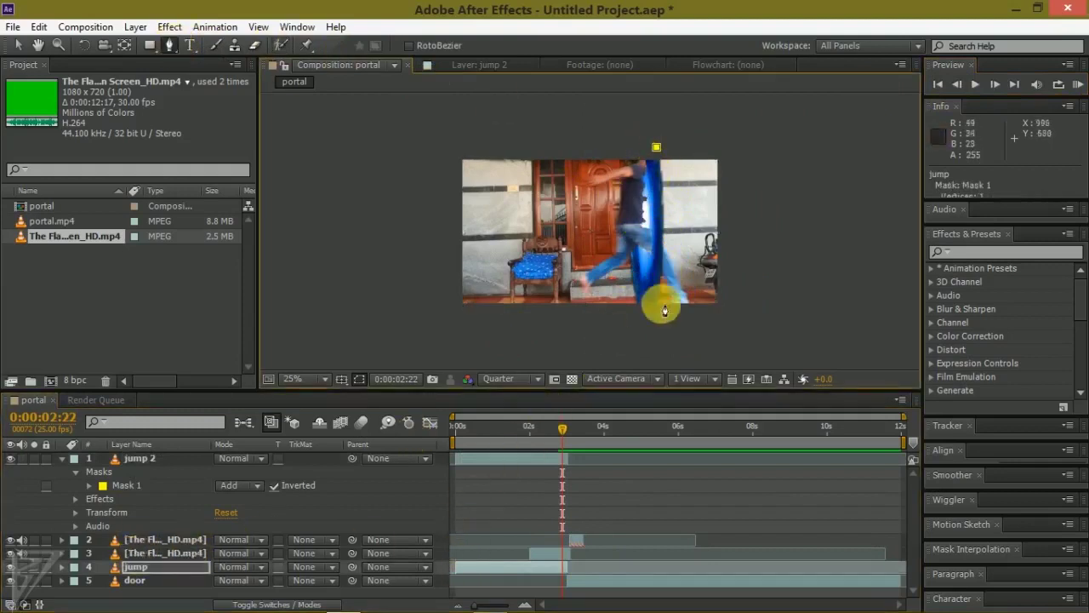
pyautogui.moveTo(656, 315)
pyautogui.mouseDown()
pyautogui.moveTo(616, 340)
pyautogui.moveTo(634, 410)
pyautogui.mouseUp()
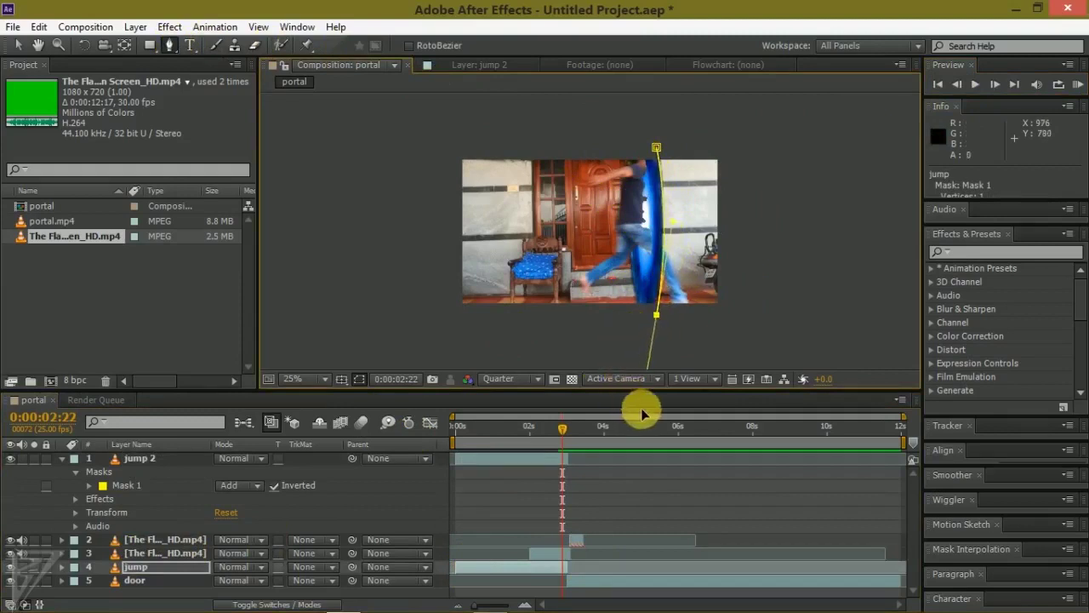
pyautogui.click(665, 315)
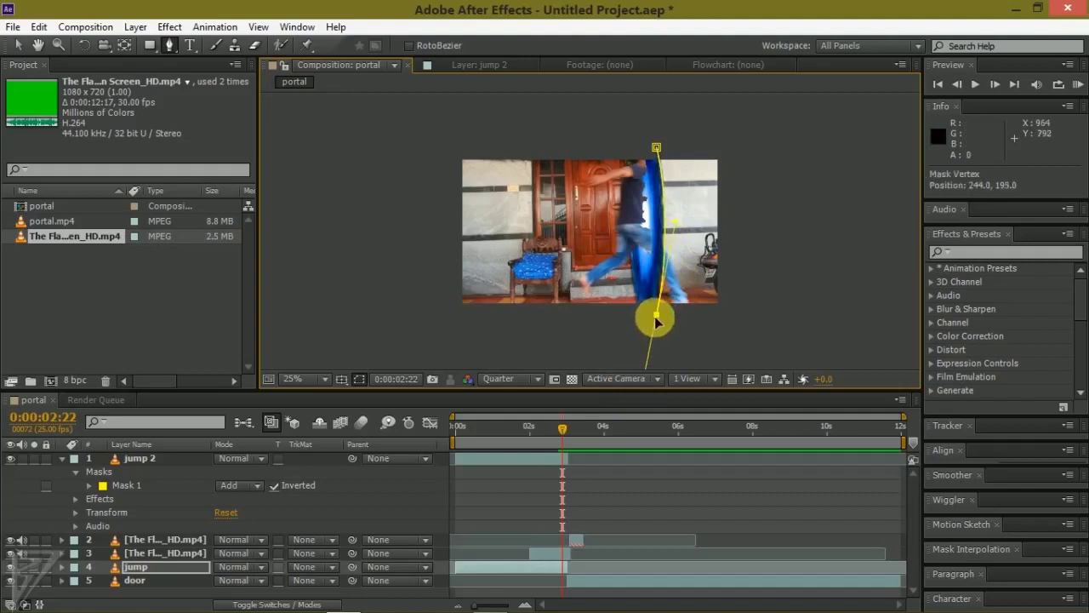
pyautogui.click(751, 329)
pyautogui.click(792, 150)
pyautogui.click(657, 150)
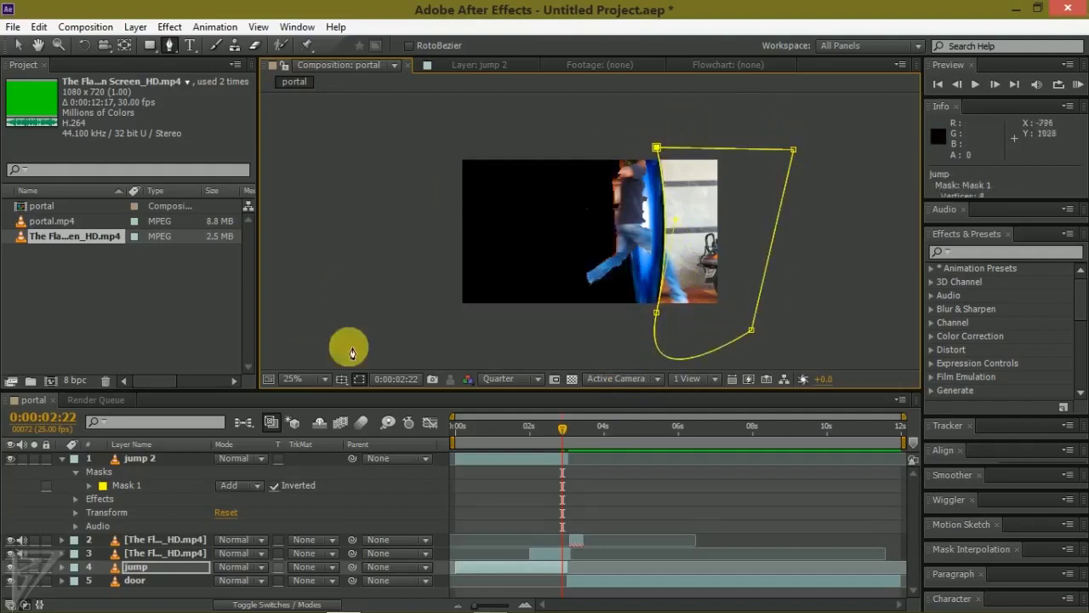
# - Set the jump layer's Mask 1 to Inverted, then select the door layer
pyautogui.click(62, 567)
pyautogui.click(76, 549)
pyautogui.click(129, 563)
pyautogui.click(274, 564)
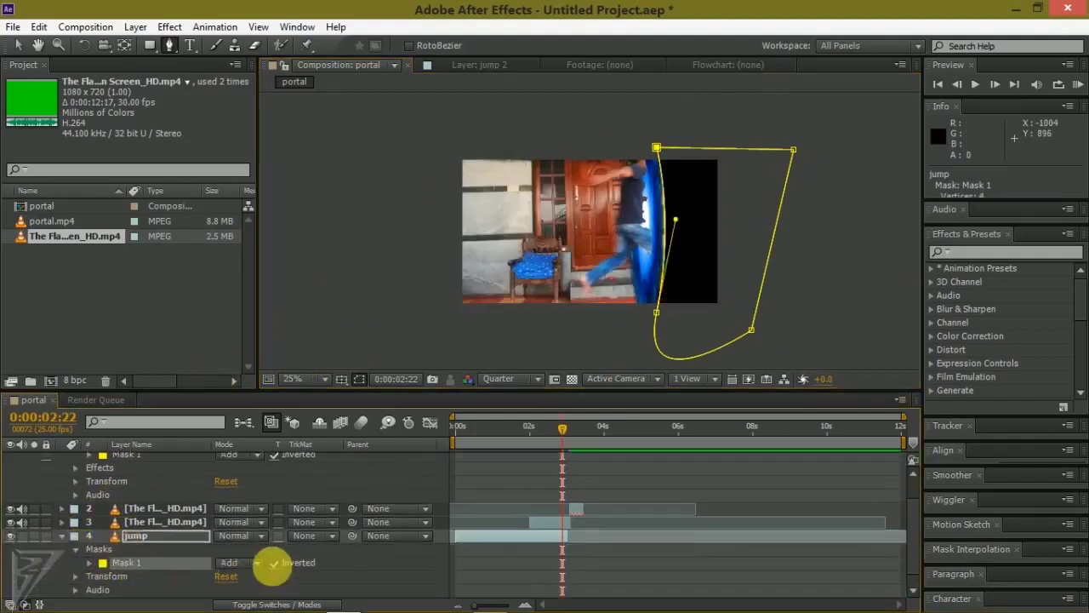
pyautogui.scroll(-1, 604, 467)
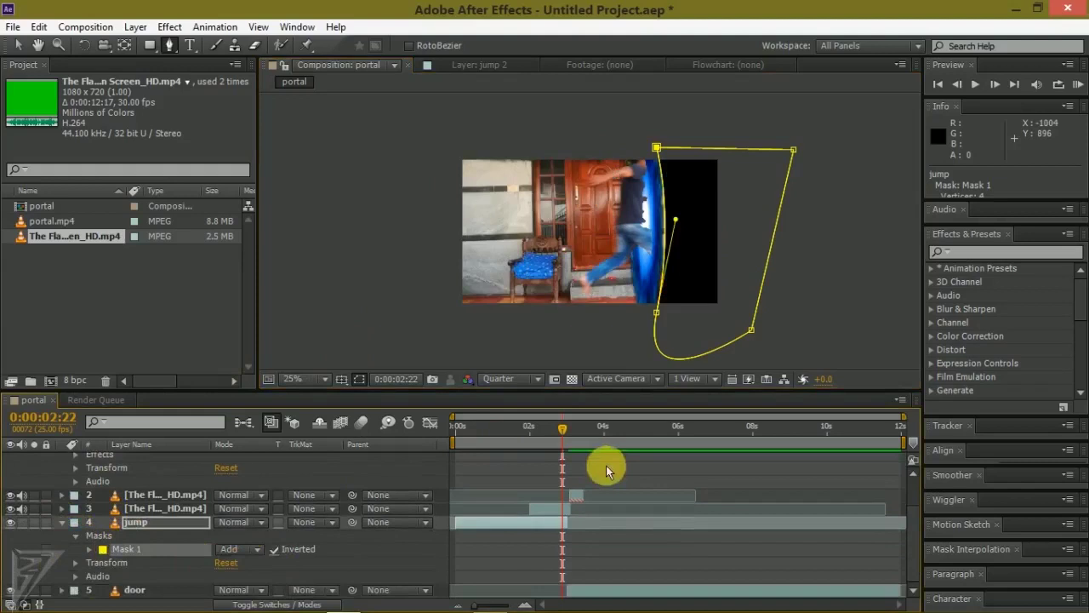
pyautogui.click(631, 592)
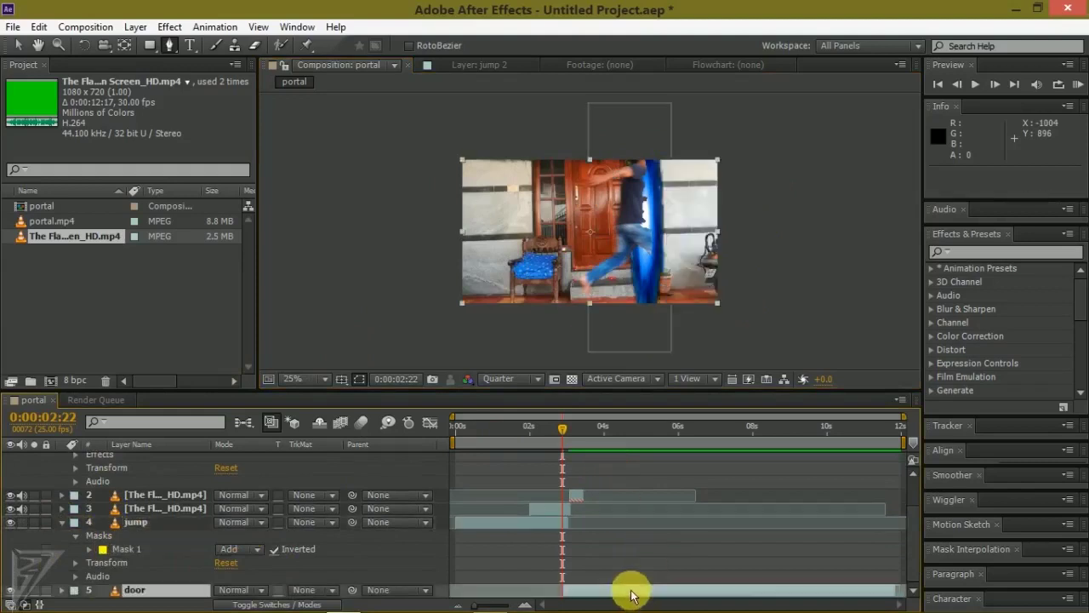
# - Step through the jump frame by frame to 0:00:03:07
pyautogui.click(995, 83)
pyautogui.click(995, 83)
pyautogui.click(994, 84)
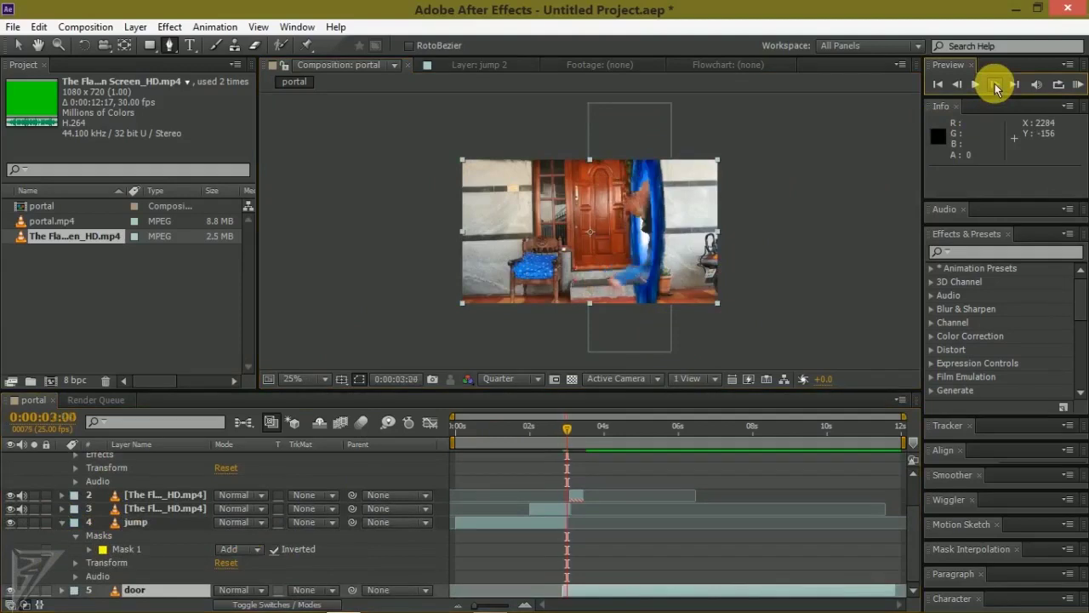
pyautogui.click(994, 83)
pyautogui.click(995, 83)
pyautogui.click(994, 83)
pyautogui.click(994, 83)
pyautogui.click(994, 83)
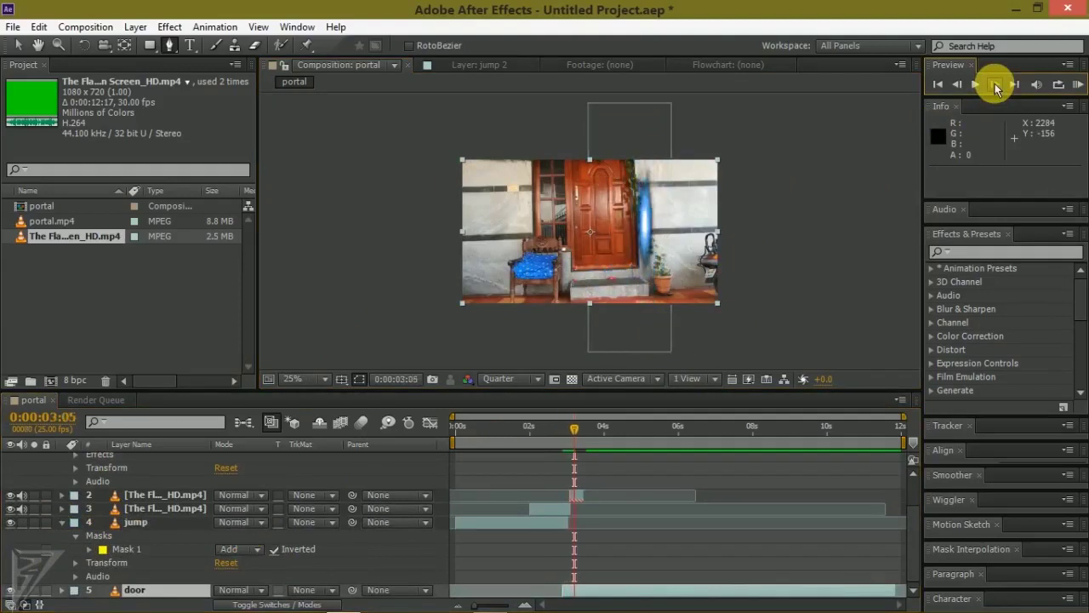
pyautogui.click(994, 83)
pyautogui.click(994, 84)
pyautogui.scroll(2, 786, 281)
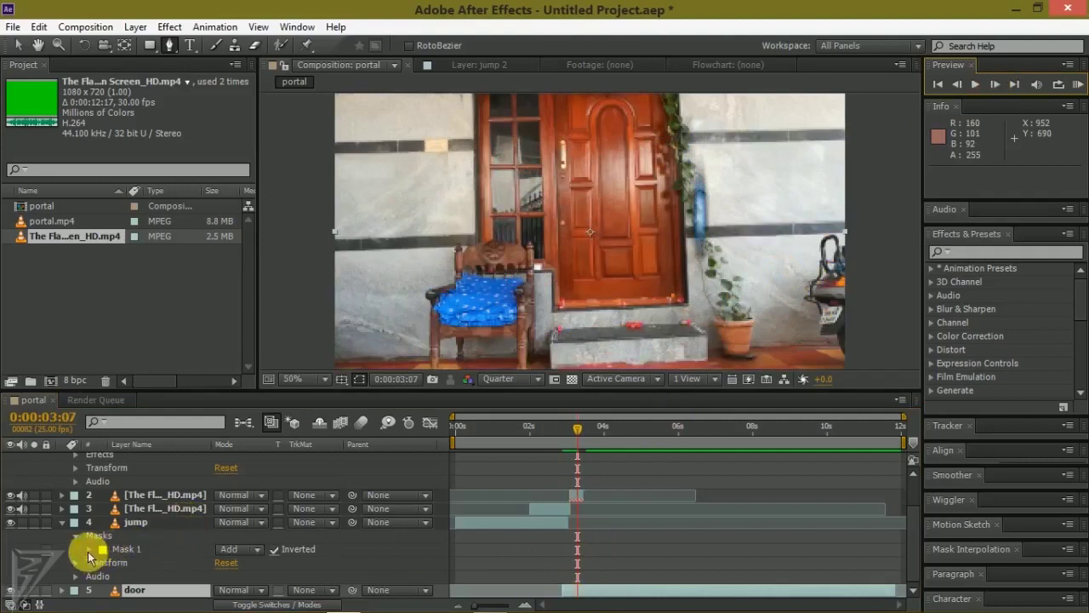
pyautogui.hotkey('ctrl', 'v')
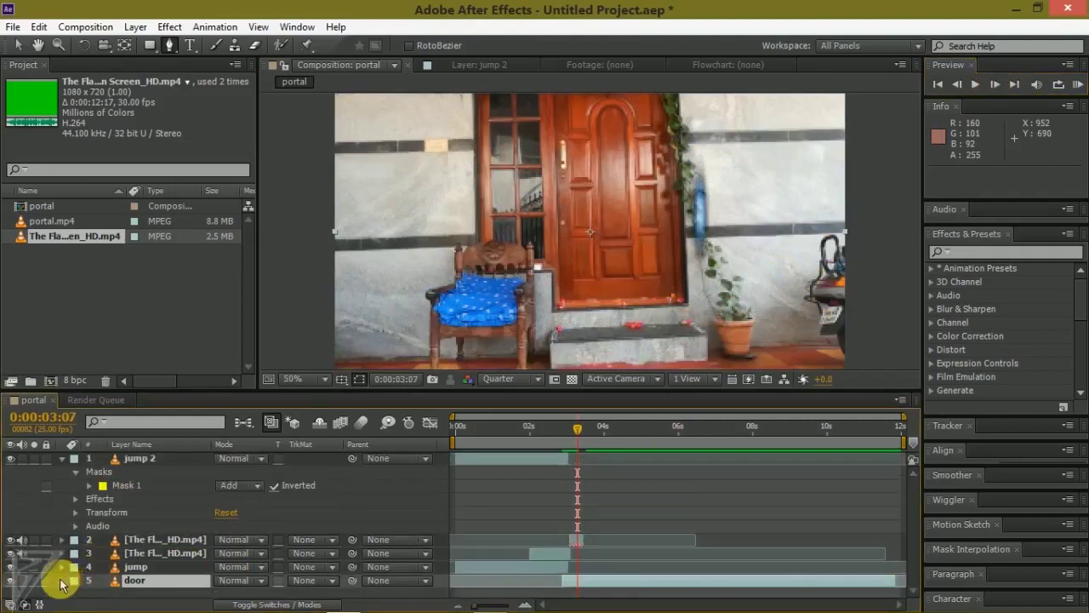
# - Expand the door and jump layers' mask properties and play a preview of the composition
pyautogui.click(62, 580)
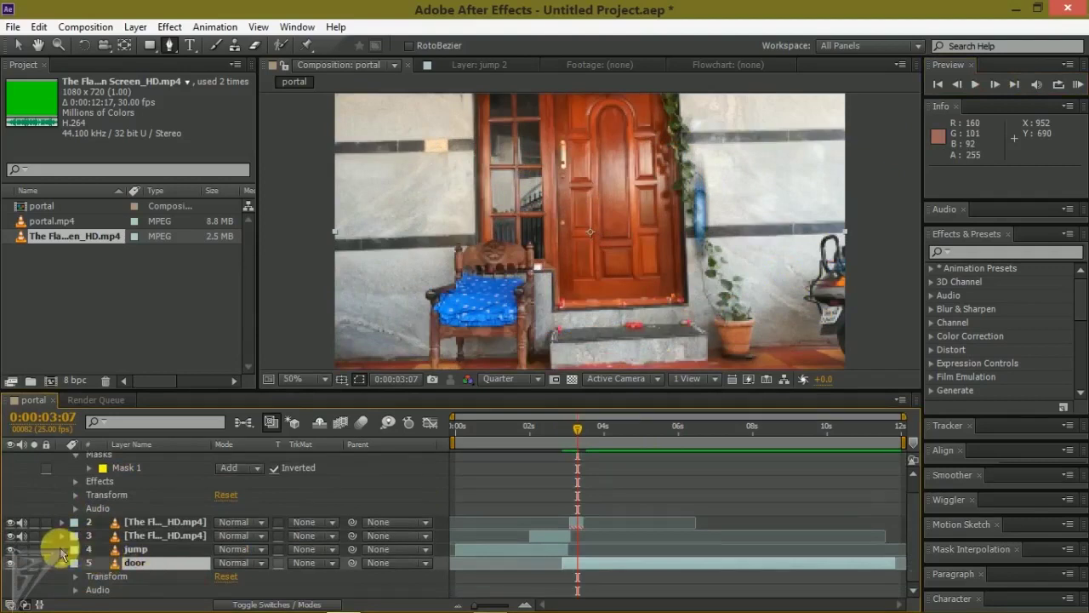
pyautogui.click(61, 549)
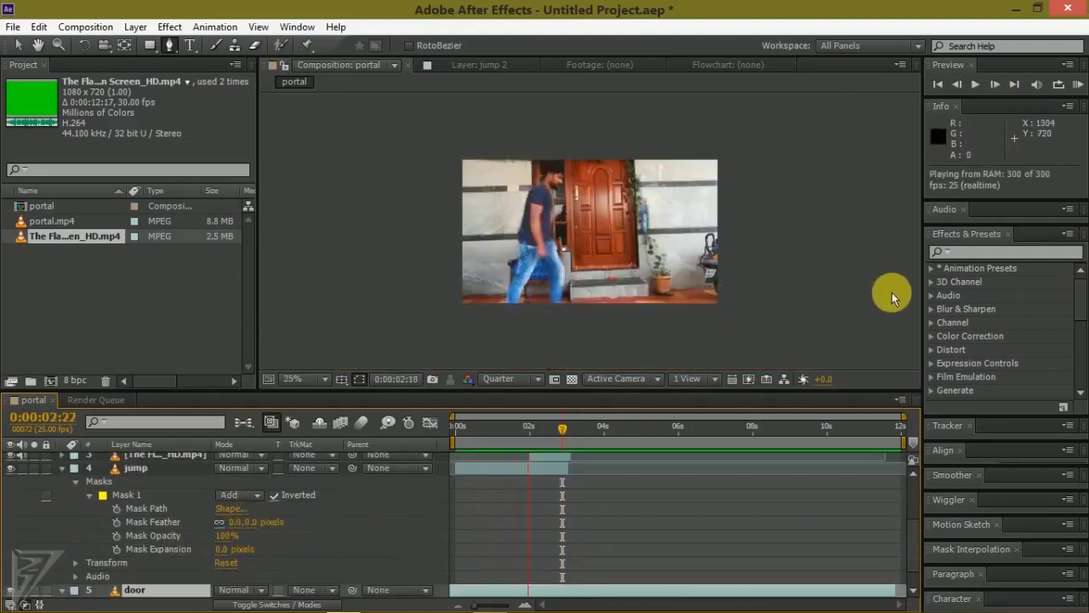
pyautogui.scroll(1, 876, 282)
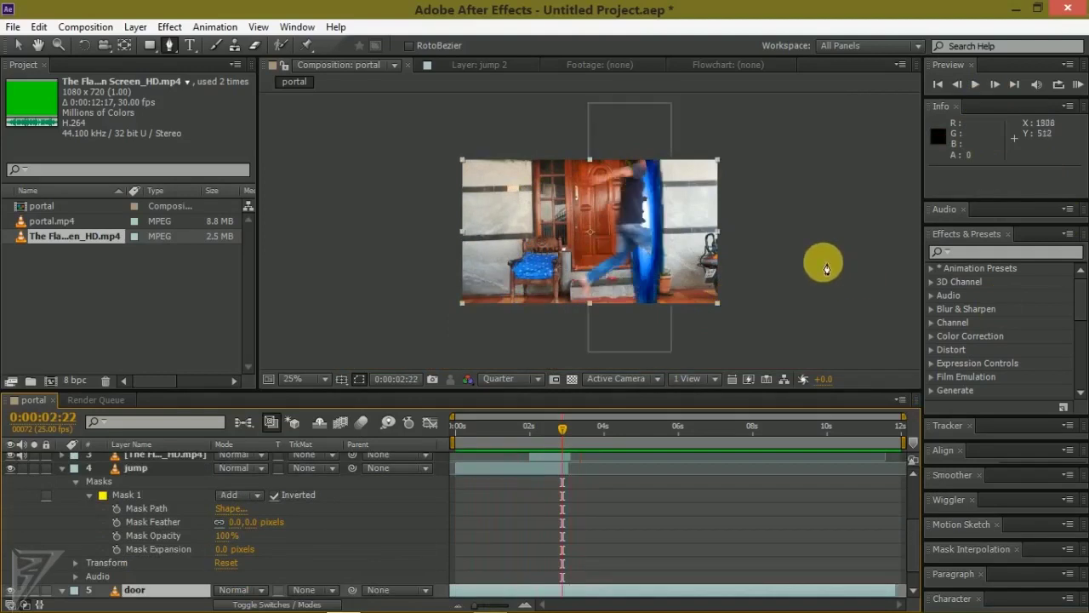
pyautogui.scroll(1, 825, 269)
pyautogui.press('space')
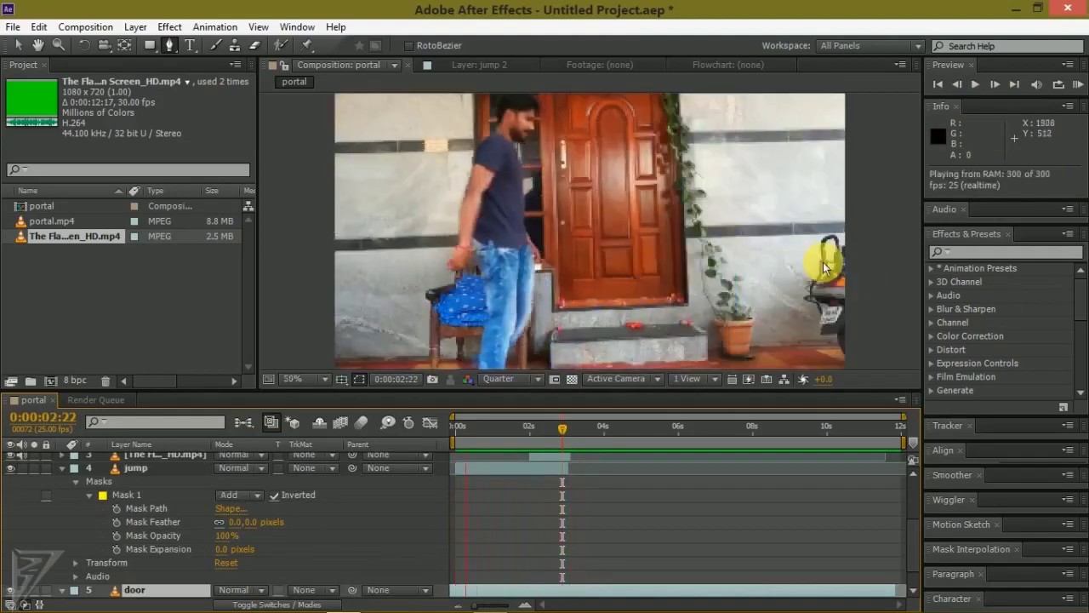